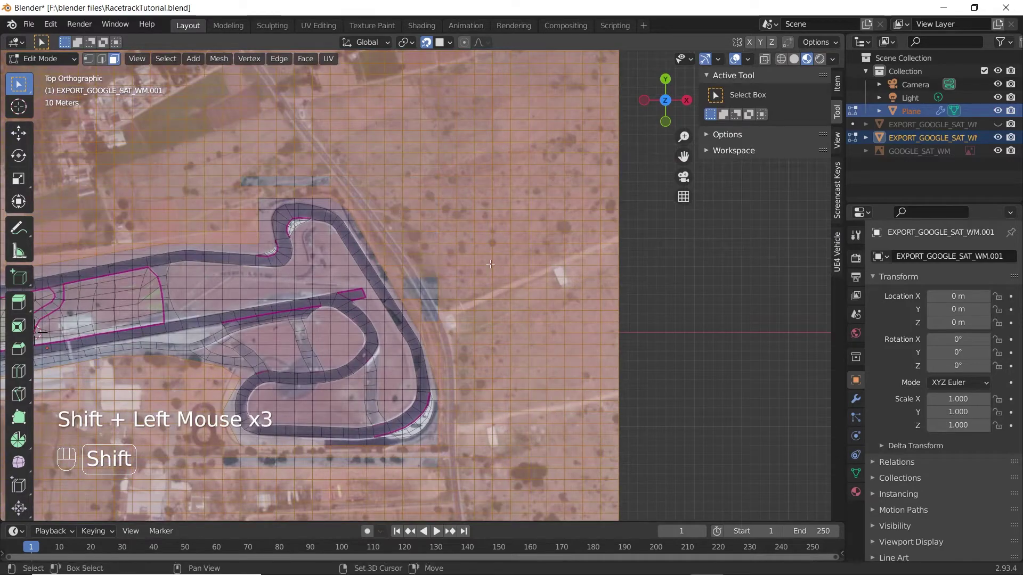
# Refine the selected terrain faces along the eastern and southern border of the track, adding or removing individual faces
pyautogui.keyDown('shift'); pyautogui.moveTo(426, 303); pyautogui.dragTo(433, 317); pyautogui.keyUp('shift')
pyautogui.keyDown('shift'); pyautogui.moveTo(324, 213); pyautogui.dragTo(431, 236, button='middle'); pyautogui.keyUp('shift')
pyautogui.keyDown('shift'); pyautogui.moveTo(351, 201); pyautogui.dragTo(432, 207); pyautogui.keyUp('shift')
pyautogui.keyDown('shift'); pyautogui.moveTo(418, 474); pyautogui.dragTo(452, 290, button='middle'); pyautogui.keyUp('shift')
pyautogui.scroll(2, 452, 290)
pyautogui.scroll(1, 452, 290)
pyautogui.keyDown('shift'); pyautogui.moveTo(361, 241); pyautogui.dragTo(660, 248); pyautogui.keyUp('shift')
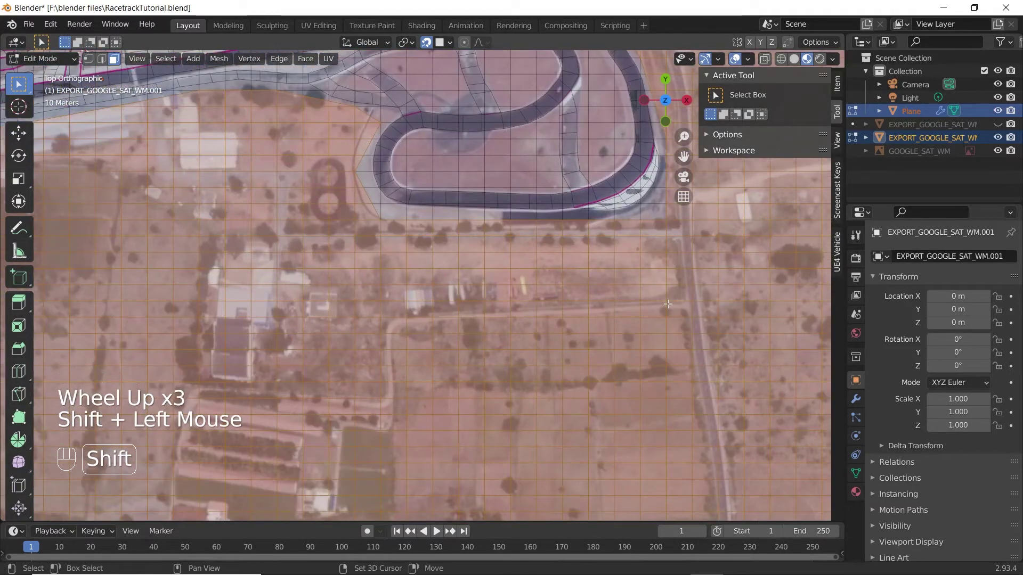
# Check the terrain face selection around the whole circuit and separate the selected faces into their own object
pyautogui.scroll(-1, 466, 372)
pyautogui.keyDown('shift'); pyautogui.moveTo(661, 248); pyautogui.dragTo(539, 356, button='middle'); pyautogui.keyUp('shift')
pyautogui.scroll(4, 466, 372)
pyautogui.scroll(-1, 466, 371)
pyautogui.keyDown('shift'); pyautogui.moveTo(376, 403); pyautogui.dragTo(610, 374, button='middle'); pyautogui.keyUp('shift')
pyautogui.keyDown('shift'); pyautogui.moveTo(330, 333); pyautogui.dragTo(693, 325, button='middle'); pyautogui.keyUp('shift')
pyautogui.scroll(-2, 533, 298)
pyautogui.keyDown('shift'); pyautogui.moveTo(320, 298); pyautogui.dragTo(586, 293, button='middle'); pyautogui.keyUp('shift')
pyautogui.scroll(4, 533, 277)
pyautogui.keyDown('shift'); pyautogui.scroll(-1, 533, 266); pyautogui.keyUp('shift')
pyautogui.scroll(-5, 537, 258)
pyautogui.keyDown('shift'); pyautogui.moveTo(544, 255); pyautogui.dragTo(462, 287, button='middle'); pyautogui.keyUp('shift')
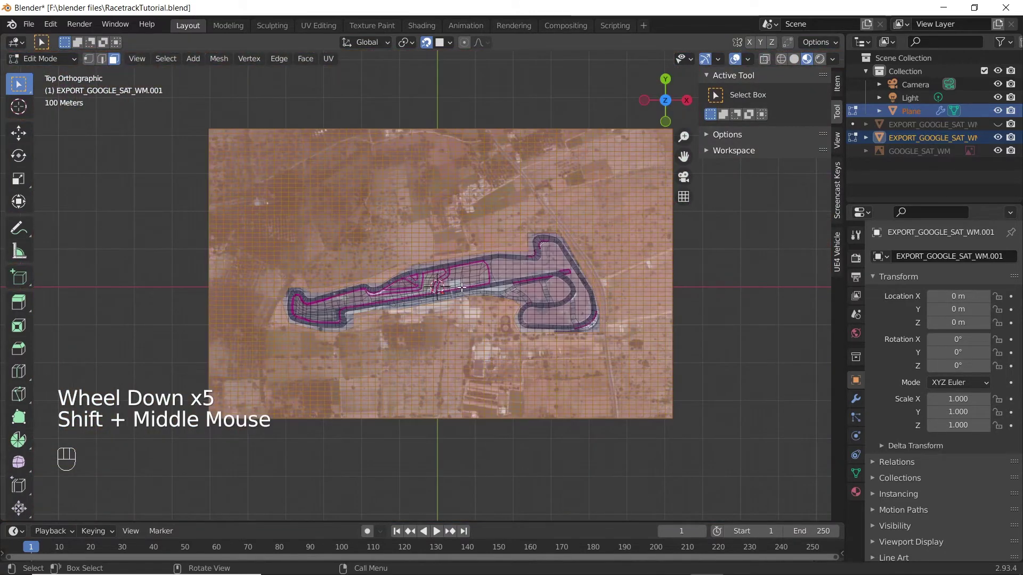
pyautogui.press('p')
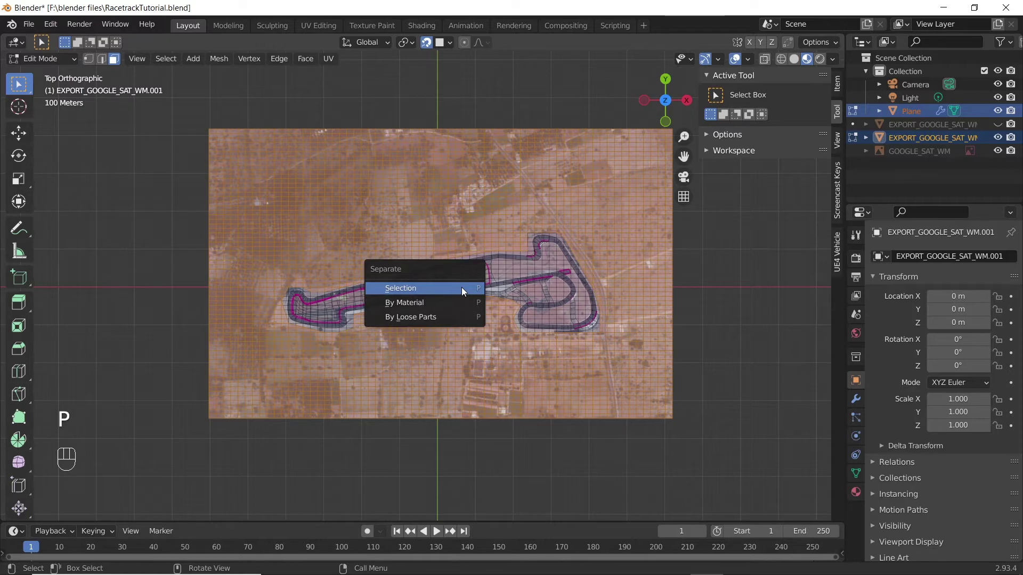
pyautogui.click(461, 288)
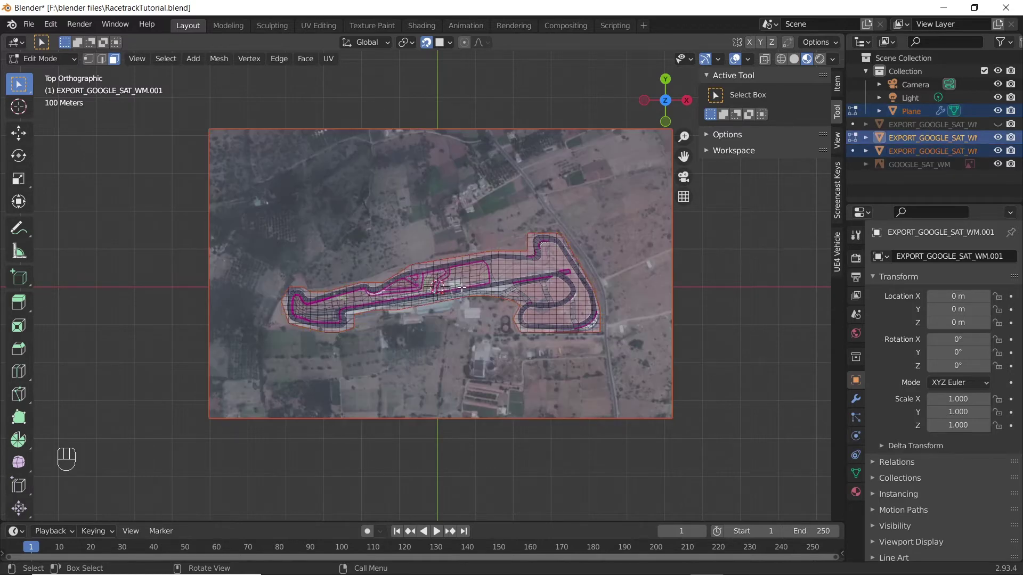
# Hide the leftover inner terrain EXPORT_GOOGLE_SAT_WM.001 and join the outer terrain EXPORT_GOOGLE_SAT_WM.002 into the track Plane
pyautogui.scroll(2, 461, 287)
pyautogui.scroll(1, 461, 287)
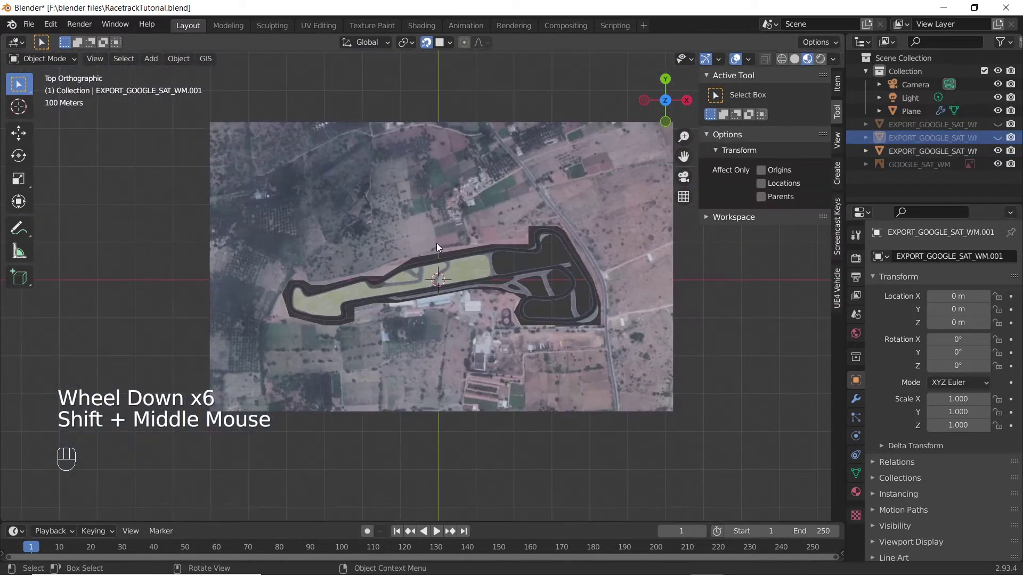
pyautogui.scroll(2, 440, 252)
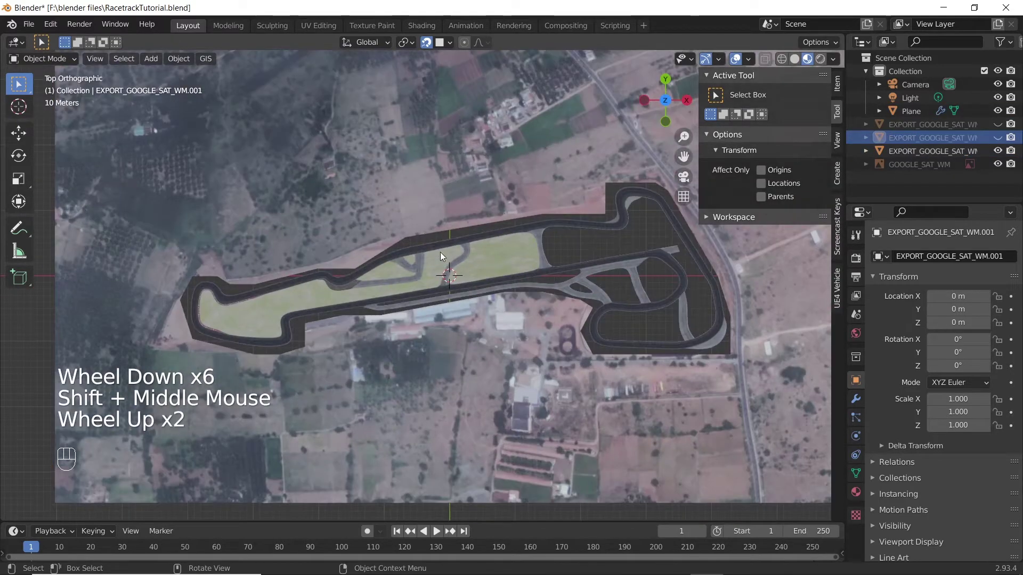
pyautogui.keyDown('shift'); pyautogui.moveTo(440, 252); pyautogui.dragTo(414, 277, button='middle'); pyautogui.keyUp('shift')
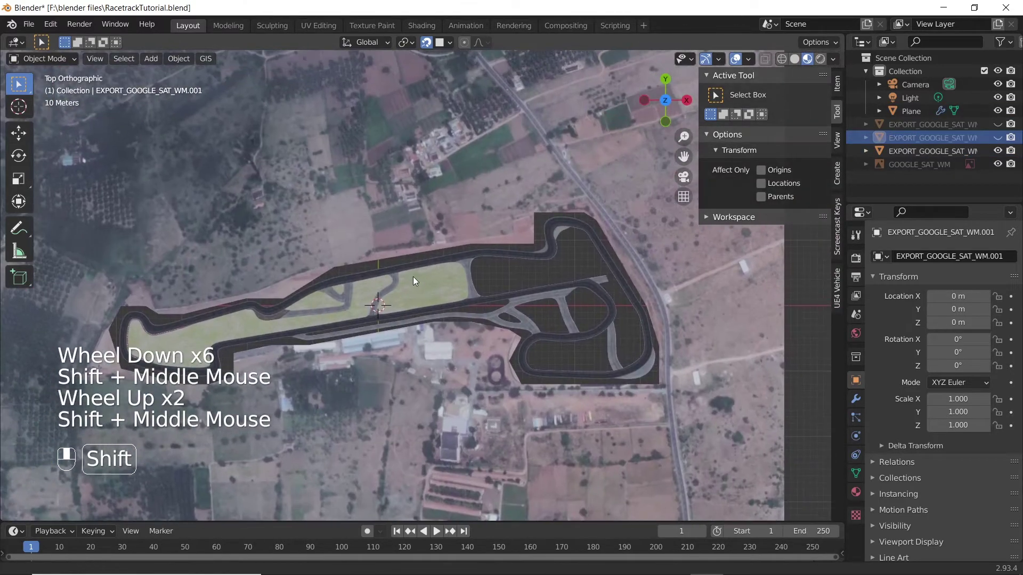
pyautogui.click(430, 219)
pyautogui.scroll(1, 471, 257)
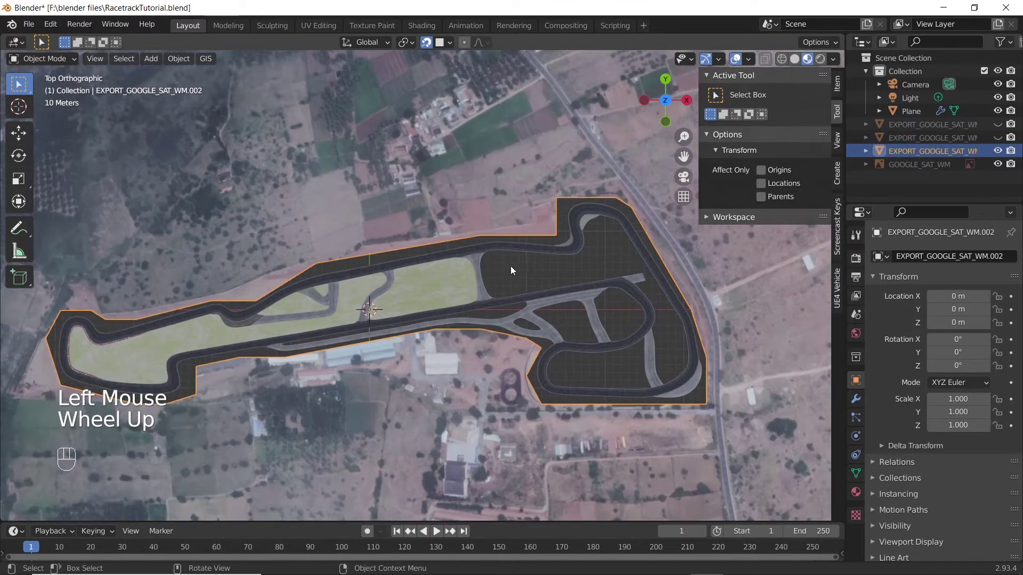
pyautogui.keyDown('shift'); pyautogui.click(574, 247); pyautogui.keyUp('shift')
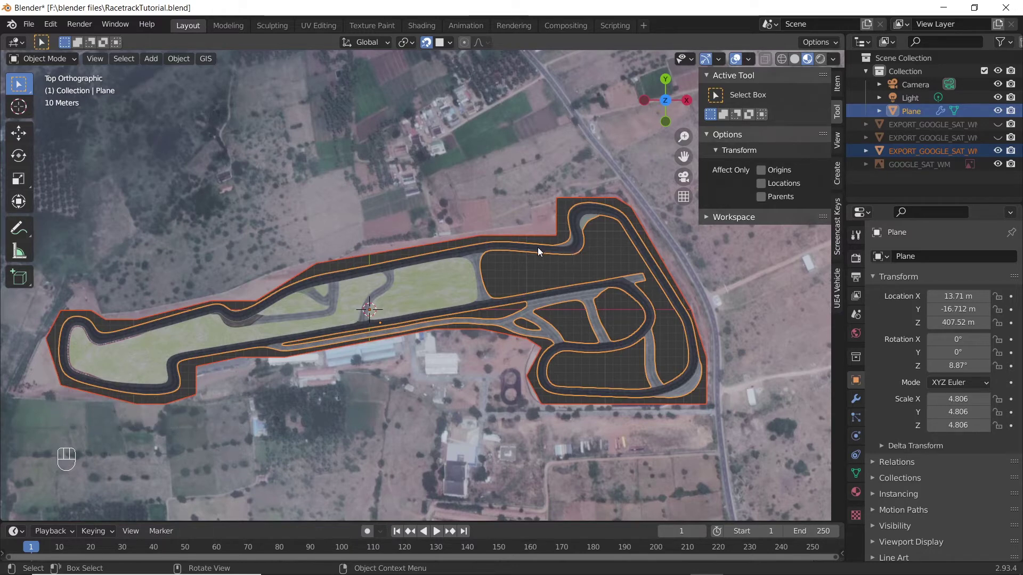
pyautogui.press('ctrl')
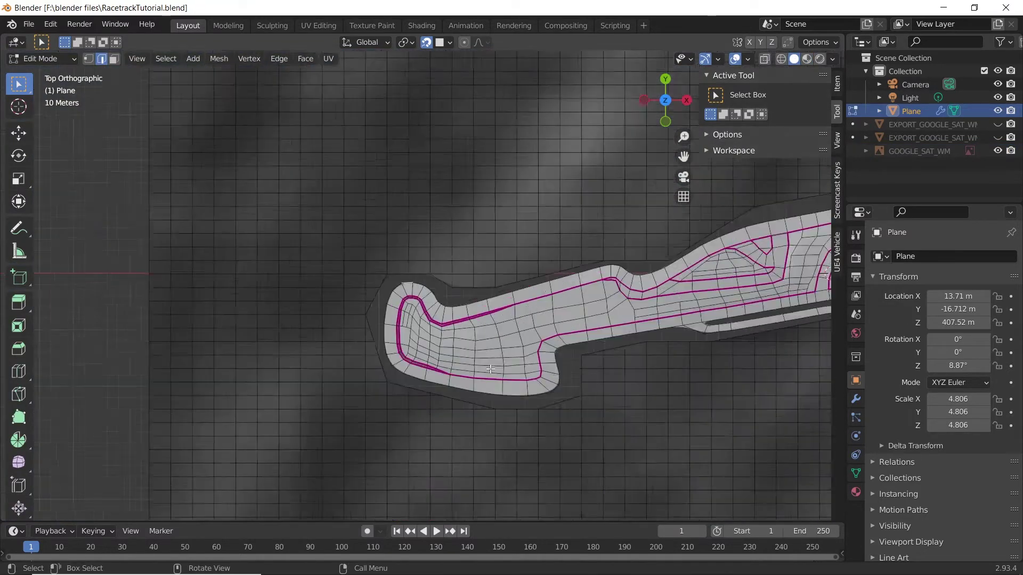
# Select the track's northern outer edge as a shortest path from the western loop along the long northern side
pyautogui.scroll(6, 495, 266)
pyautogui.keyDown('ctrl'); pyautogui.click(595, 343); pyautogui.keyUp('ctrl')
pyautogui.keyDown('shift'); pyautogui.moveTo(595, 343); pyautogui.dragTo(402, 344, button='middle'); pyautogui.keyUp('shift')
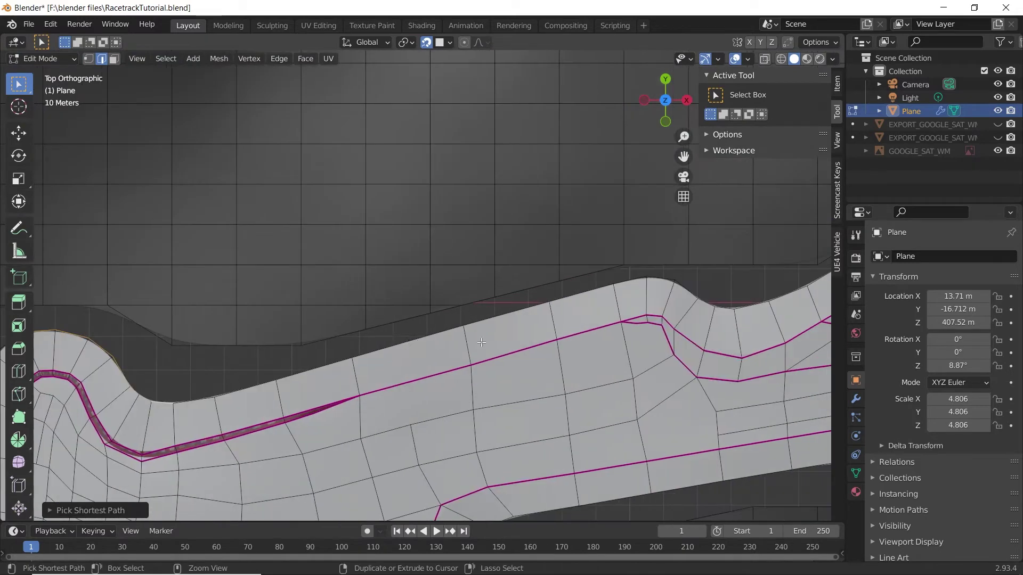
pyautogui.keyDown('shift'); pyautogui.moveTo(579, 319); pyautogui.dragTo(277, 332, button='middle'); pyautogui.keyUp('shift')
pyautogui.scroll(-5, 278, 332)
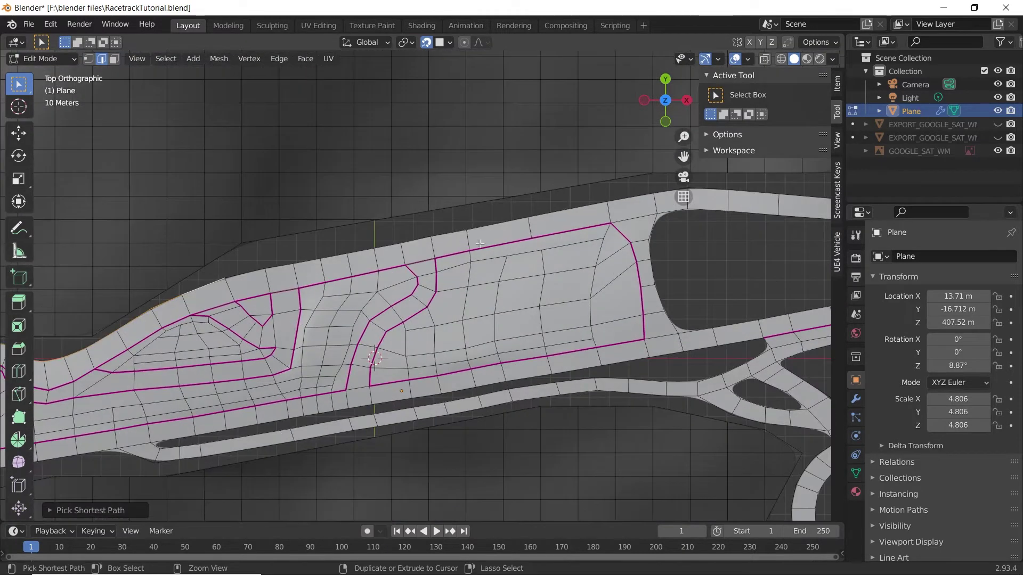
pyautogui.scroll(4, 455, 290)
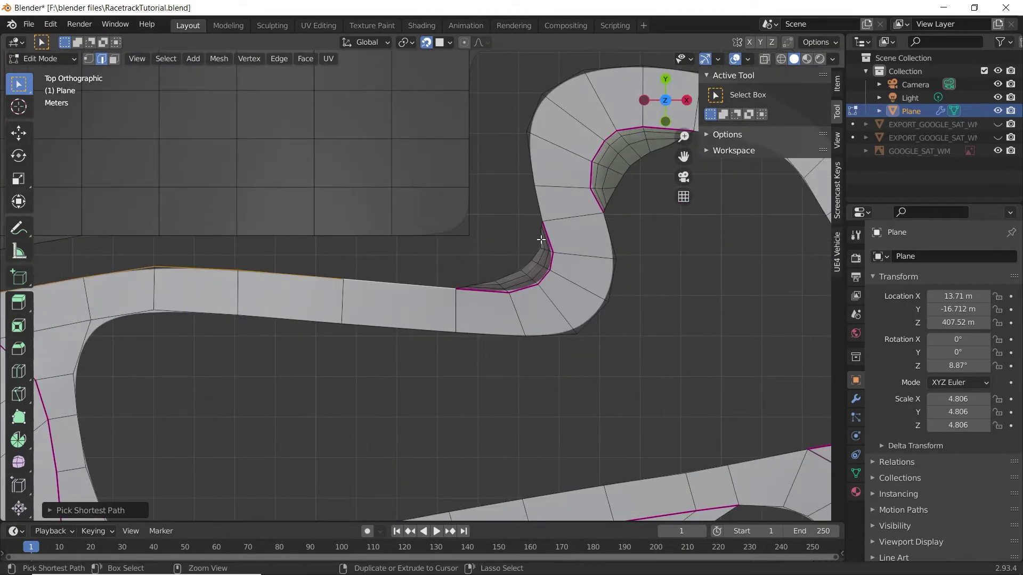
# Extend the outer-edge selection through the northeastern S-bend and around its top curve
pyautogui.keyDown('ctrl'); pyautogui.click(540, 240); pyautogui.keyUp('ctrl')
pyautogui.scroll(1, 541, 240)
pyautogui.keyDown('shift'); pyautogui.moveTo(528, 157); pyautogui.dragTo(351, 279, button='middle'); pyautogui.keyUp('shift')
pyautogui.keyDown('ctrl'); pyautogui.click(352, 278); pyautogui.keyUp('ctrl')
pyautogui.keyDown('shift'); pyautogui.moveTo(471, 153); pyautogui.dragTo(336, 293, button='middle'); pyautogui.keyUp('shift')
pyautogui.keyDown('ctrl'); pyautogui.click(569, 372); pyautogui.keyUp('ctrl')
pyautogui.keyDown('shift'); pyautogui.moveTo(568, 372); pyautogui.dragTo(300, 95, button='middle'); pyautogui.keyUp('shift')
# Turn on the Screencast Keys display and extend the outer-edge selection down the track's eastern straight
pyautogui.click(837, 211)
pyautogui.click(717, 76)
pyautogui.keyDown('shift'); pyautogui.click(333, 138); pyautogui.keyUp('shift')
pyautogui.scroll(-2, 405, 250)
pyautogui.keyDown('shift'); pyautogui.moveTo(437, 304); pyautogui.dragTo(363, 214, button='middle'); pyautogui.keyUp('shift')
pyautogui.keyDown('ctrl'); pyautogui.click(458, 359); pyautogui.keyUp('ctrl')
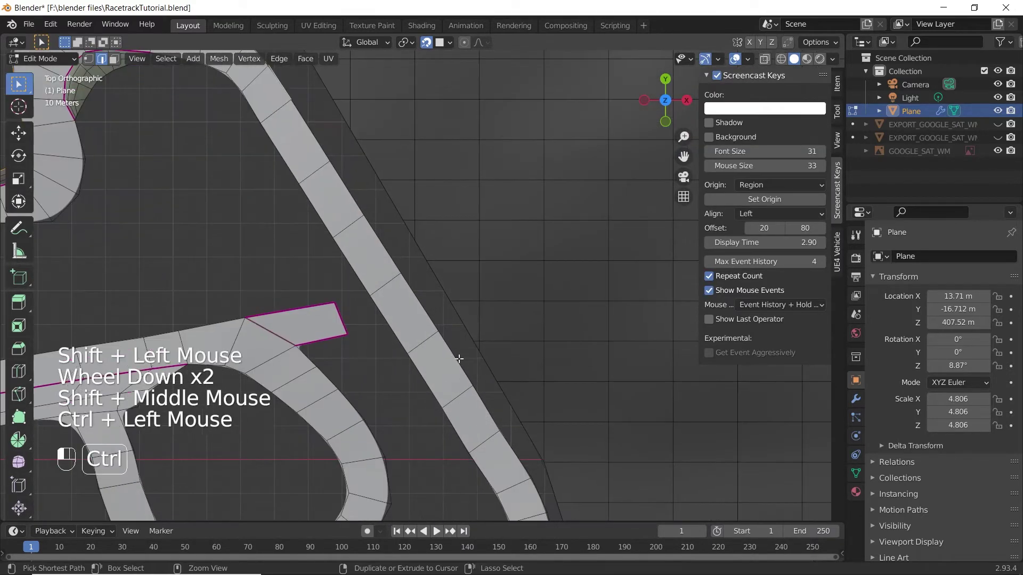
pyautogui.keyDown('shift'); pyautogui.moveTo(506, 445); pyautogui.dragTo(447, 226, button='middle'); pyautogui.keyUp('shift')
pyautogui.keyDown('ctrl'); pyautogui.click(501, 376); pyautogui.keyUp('ctrl')
# Extend the outer-edge selection around the southeastern corner's run-off area and onto the southern straight
pyautogui.keyDown('shift'); pyautogui.moveTo(527, 453); pyautogui.dragTo(495, 293, button='middle'); pyautogui.keyUp('shift')
pyautogui.scroll(1, 503, 314)
pyautogui.keyDown('shift'); pyautogui.moveTo(520, 376); pyautogui.dragTo(465, 325, button='middle'); pyautogui.keyUp('shift')
pyautogui.keyDown('ctrl'); pyautogui.click(457, 304); pyautogui.keyUp('ctrl')
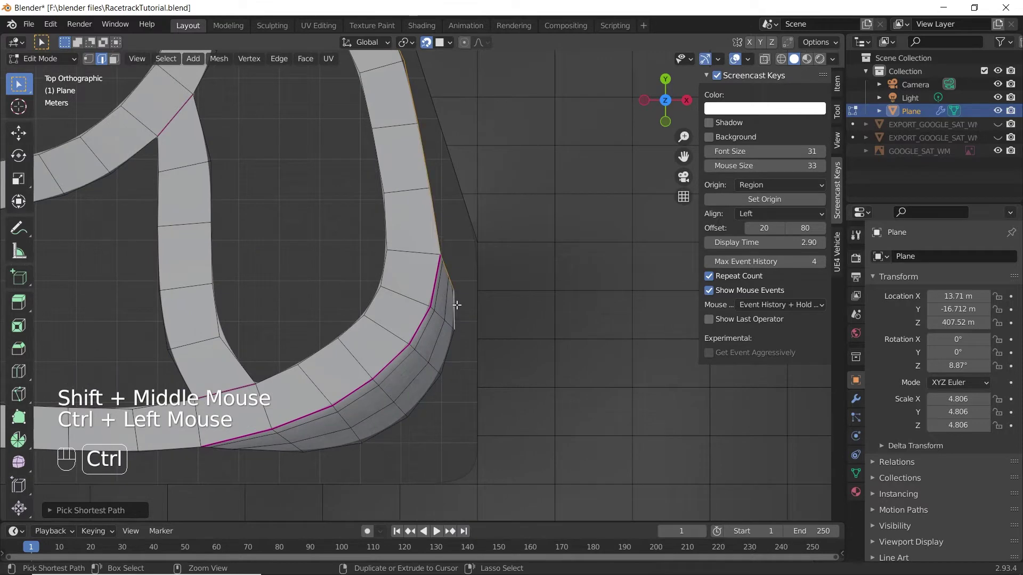
pyautogui.keyDown('shift'); pyautogui.moveTo(361, 462); pyautogui.dragTo(455, 304, button='middle'); pyautogui.keyUp('shift')
pyautogui.keyDown('ctrl'); pyautogui.click(453, 304); pyautogui.keyUp('ctrl')
pyautogui.keyDown('ctrl'); pyautogui.moveTo(236, 344); pyautogui.dragTo(234, 337, button='middle'); pyautogui.keyUp('ctrl')
pyautogui.keyDown('shift'); pyautogui.moveTo(186, 312); pyautogui.dragTo(481, 334, button='middle'); pyautogui.keyUp('shift')
pyautogui.keyDown('ctrl'); pyautogui.click(322, 310); pyautogui.keyUp('ctrl')
pyautogui.scroll(-6, 351, 336)
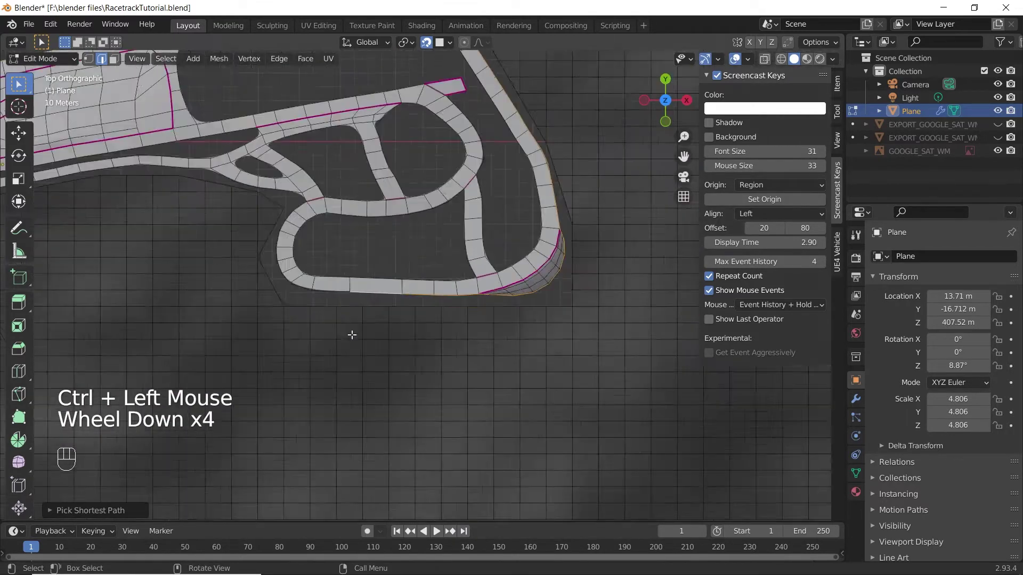
# Extend the outer-edge selection along the southern straight and around the hairpin up to the side-road junction
pyautogui.scroll(4, 330, 336)
pyautogui.keyDown('shift'); pyautogui.moveTo(309, 336); pyautogui.dragTo(488, 363, button='middle'); pyautogui.keyUp('shift')
pyautogui.keyDown('ctrl'); pyautogui.click(315, 297); pyautogui.keyUp('ctrl')
pyautogui.keyDown('shift'); pyautogui.moveTo(334, 303); pyautogui.dragTo(434, 393, button='middle'); pyautogui.keyUp('shift')
pyautogui.keyDown('ctrl'); pyautogui.click(398, 300); pyautogui.keyUp('ctrl')
pyautogui.keyDown('ctrl'); pyautogui.click(437, 240); pyautogui.keyUp('ctrl')
pyautogui.scroll(2, 472, 265)
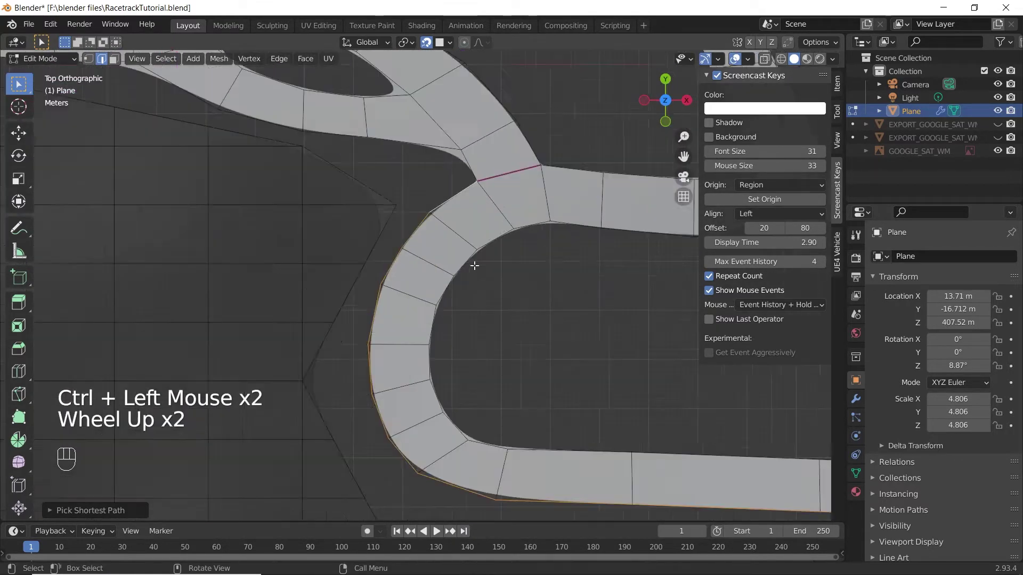
# Add the outer edges at the side-road junction and along the service road's southern side to the selection
pyautogui.keyDown('shift'); pyautogui.moveTo(472, 265); pyautogui.dragTo(493, 366, button='middle'); pyautogui.keyUp('shift')
pyautogui.keyDown('shift'); pyautogui.click(489, 273); pyautogui.keyUp('shift')
pyautogui.keyDown('shift'); pyautogui.moveTo(391, 287); pyautogui.dragTo(599, 334, button='middle'); pyautogui.keyUp('shift')
pyautogui.keyDown('ctrl'); pyautogui.click(395, 242); pyautogui.keyUp('ctrl')
pyautogui.keyDown('shift'); pyautogui.moveTo(384, 248); pyautogui.dragTo(575, 307, button='middle'); pyautogui.keyUp('shift')
pyautogui.keyDown('ctrl'); pyautogui.click(413, 276); pyautogui.keyUp('ctrl')
# Extend the outer-edge selection westward along the narrow pit road to where it rejoins the main track
pyautogui.keyDown('shift'); pyautogui.moveTo(390, 305); pyautogui.dragTo(673, 337, button='middle'); pyautogui.keyUp('shift')
pyautogui.keyDown('ctrl'); pyautogui.click(370, 321); pyautogui.keyUp('ctrl')
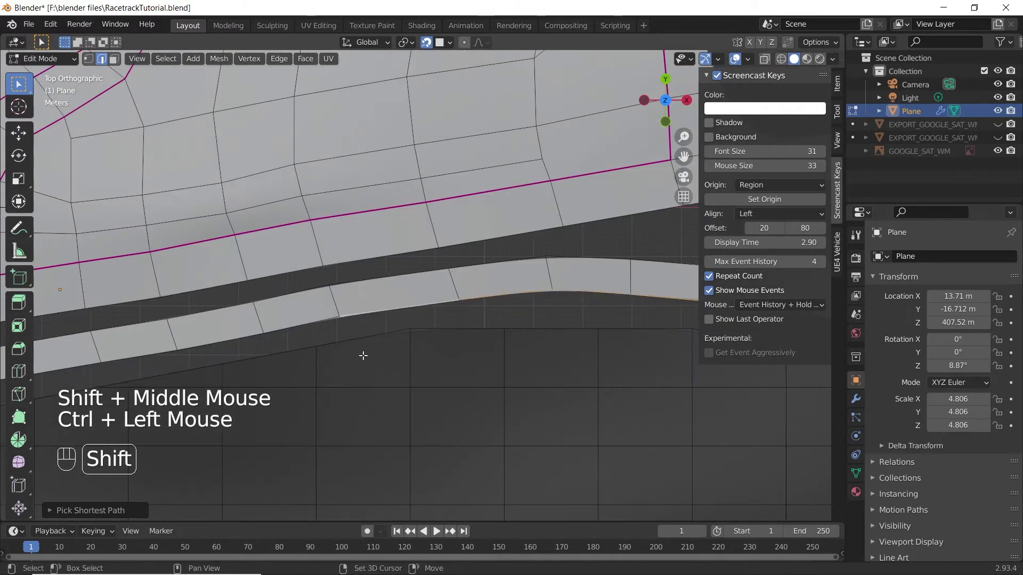
pyautogui.keyDown('ctrl'); pyautogui.click(437, 311); pyautogui.keyUp('ctrl')
pyautogui.keyDown('shift'); pyautogui.moveTo(363, 356); pyautogui.dragTo(696, 306, button='middle'); pyautogui.keyUp('shift')
pyautogui.keyDown('ctrl'); pyautogui.click(436, 313); pyautogui.keyUp('ctrl')
pyautogui.keyDown('shift'); pyautogui.moveTo(554, 351); pyautogui.dragTo(692, 341, button='middle'); pyautogui.keyUp('shift')
pyautogui.keyDown('ctrl'); pyautogui.click(404, 343); pyautogui.keyUp('ctrl')
pyautogui.keyDown('shift'); pyautogui.moveTo(394, 346); pyautogui.dragTo(627, 355, button='middle'); pyautogui.keyUp('shift')
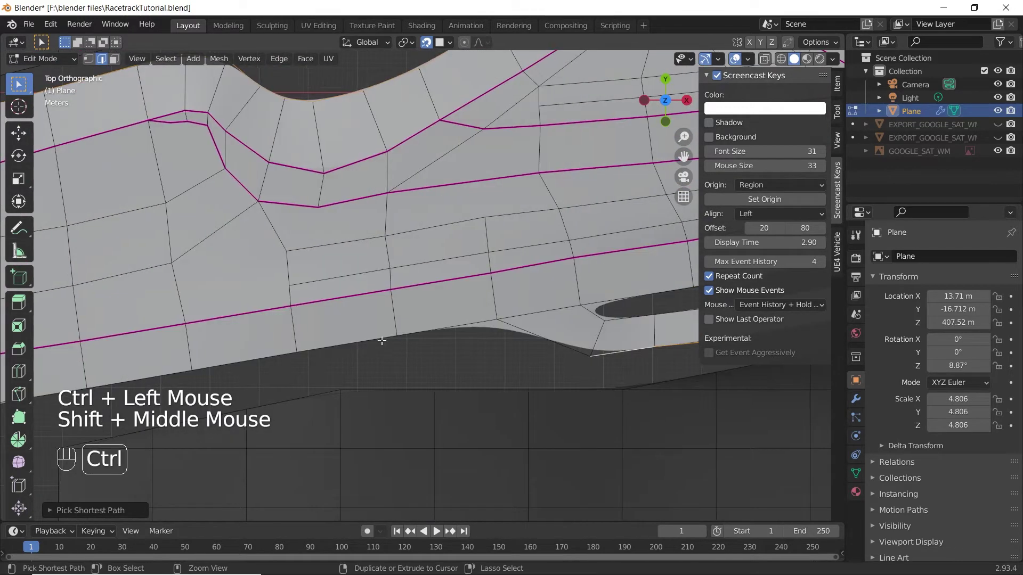
# Extend the outer-edge selection along the main track's southern side and around the southwestern corner
pyautogui.keyDown('ctrl'); pyautogui.click(349, 355); pyautogui.keyUp('ctrl')
pyautogui.keyDown('shift'); pyautogui.moveTo(349, 368); pyautogui.dragTo(634, 344, button='middle'); pyautogui.keyUp('shift')
pyautogui.keyDown('ctrl'); pyautogui.click(364, 358); pyautogui.keyUp('ctrl')
pyautogui.keyDown('shift'); pyautogui.moveTo(368, 422); pyautogui.dragTo(437, 275, button='middle'); pyautogui.keyUp('shift')
pyautogui.keyDown('ctrl'); pyautogui.click(342, 359); pyautogui.keyUp('ctrl')
pyautogui.keyDown('shift'); pyautogui.moveTo(376, 388); pyautogui.dragTo(490, 231, button='middle'); pyautogui.keyUp('shift')
pyautogui.keyDown('ctrl'); pyautogui.click(349, 270); pyautogui.keyUp('ctrl')
pyautogui.keyDown('shift'); pyautogui.moveTo(300, 307); pyautogui.dragTo(637, 310, button='middle'); pyautogui.keyUp('shift')
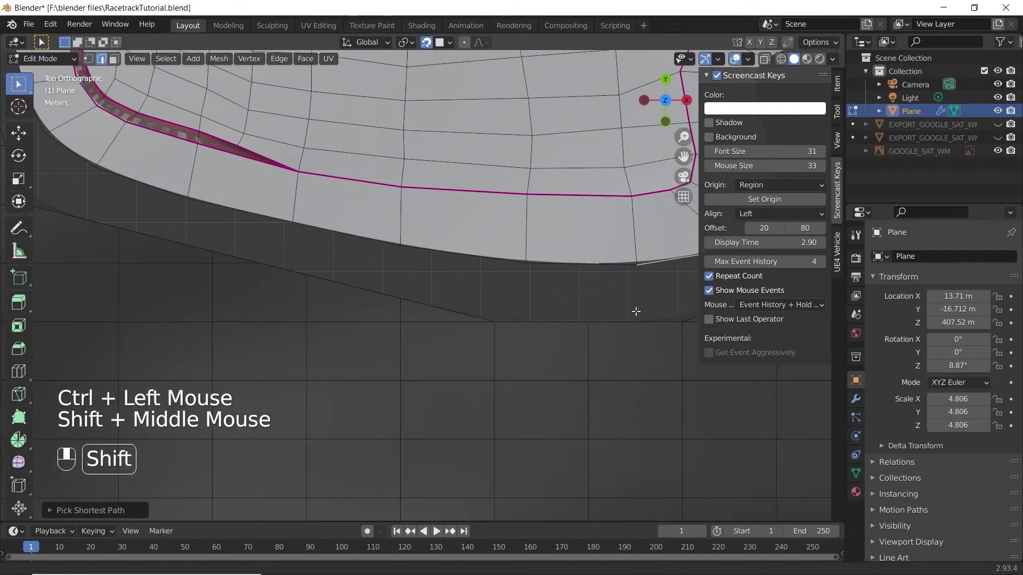
# Complete the outer-edge selection along the bottom and around the western loop back to its starting edge
pyautogui.keyDown('ctrl'); pyautogui.click(362, 237); pyautogui.keyUp('ctrl')
pyautogui.keyDown('shift'); pyautogui.moveTo(363, 250); pyautogui.dragTo(626, 390, button='middle'); pyautogui.keyUp('shift')
pyautogui.keyDown('ctrl'); pyautogui.click(327, 280); pyautogui.keyUp('ctrl')
pyautogui.keyDown('shift'); pyautogui.moveTo(361, 330); pyautogui.dragTo(481, 485, button='middle'); pyautogui.keyUp('shift')
pyautogui.keyDown('ctrl'); pyautogui.click(413, 205); pyautogui.keyUp('ctrl')
pyautogui.keyDown('shift'); pyautogui.moveTo(422, 159); pyautogui.dragTo(324, 341, button='middle'); pyautogui.keyUp('shift')
pyautogui.keyDown('ctrl'); pyautogui.click(373, 272); pyautogui.keyUp('ctrl')
pyautogui.scroll(-8, 381, 277)
pyautogui.keyDown('shift'); pyautogui.moveTo(457, 366); pyautogui.dragTo(418, 371, button='middle'); pyautogui.keyUp('shift')
pyautogui.scroll(2, 417, 370)
# Set the Mean Crease of the selected outer track edges to 1
pyautogui.click(836, 140)
pyautogui.click(837, 111)
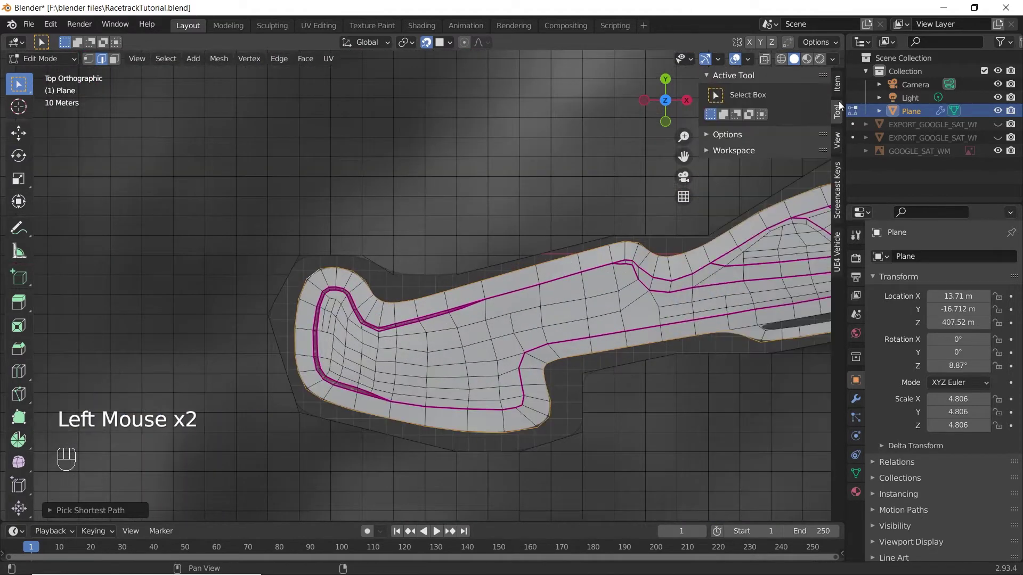
pyautogui.click(837, 84)
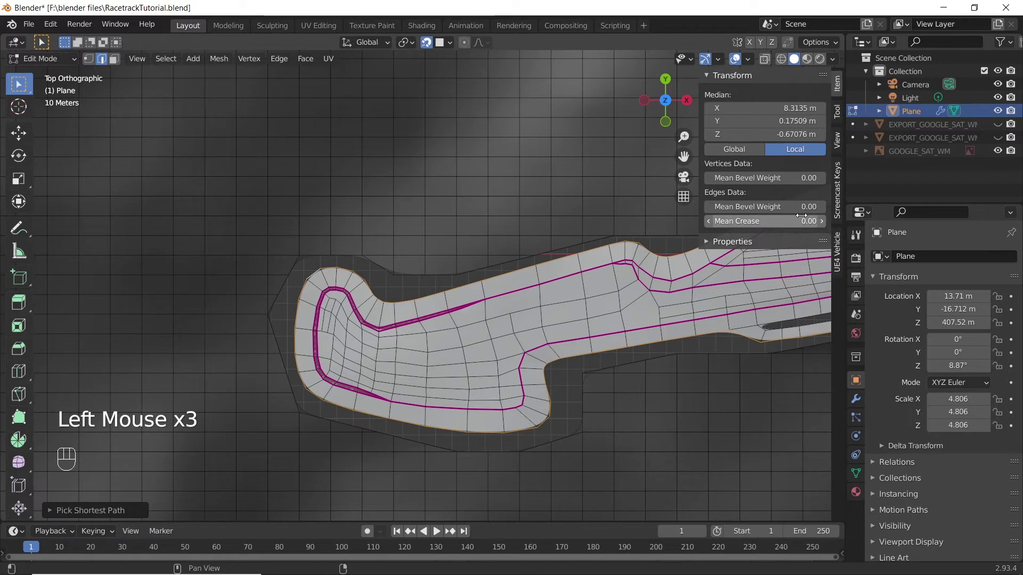
pyautogui.click(803, 221)
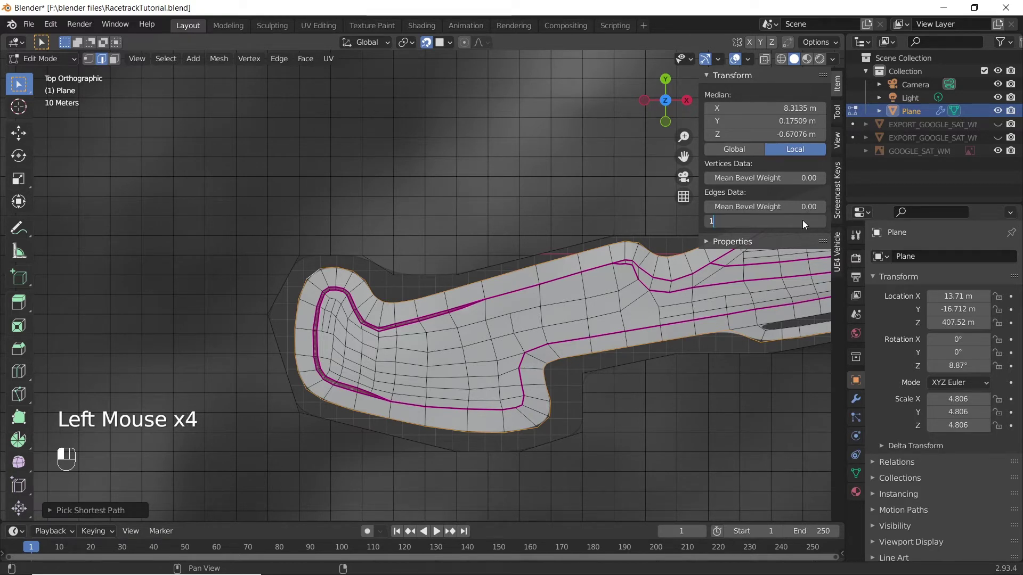
pyautogui.press('Return')
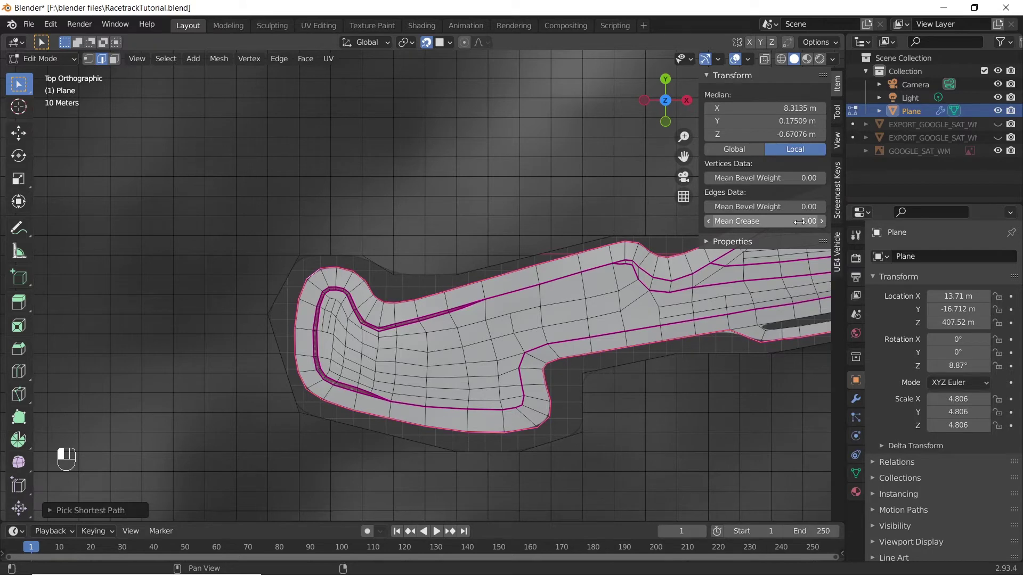
# Select the terrain border edges above the western loop with the facing track edges and fill a face between them
pyautogui.scroll(-2, 532, 320)
pyautogui.keyDown('shift'); pyautogui.moveTo(532, 320); pyautogui.dragTo(634, 325, button='middle'); pyautogui.keyUp('shift')
pyautogui.scroll(1, 435, 323)
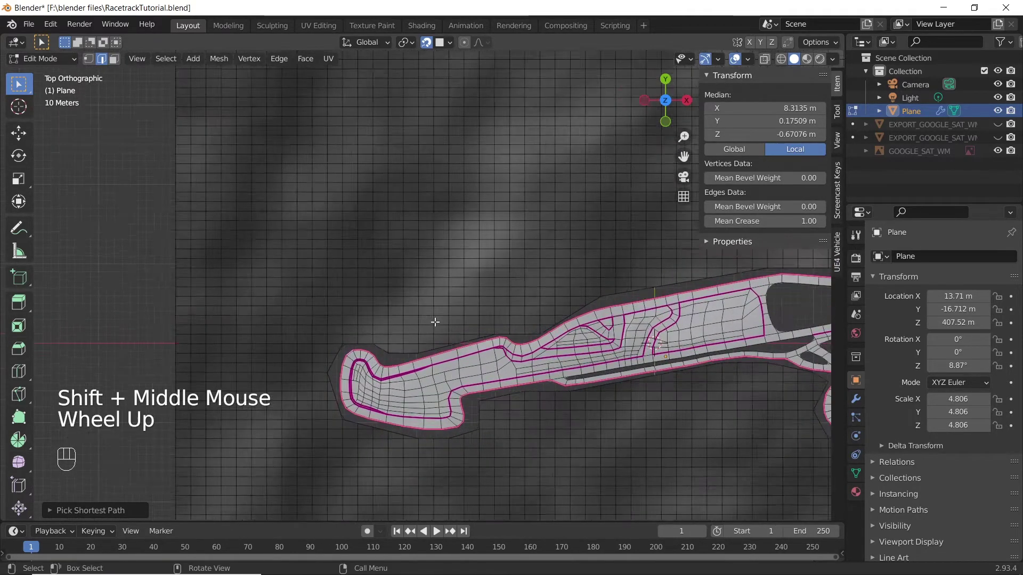
pyautogui.scroll(2, 434, 321)
pyautogui.keyDown('shift'); pyautogui.moveTo(434, 322); pyautogui.dragTo(441, 285, button='middle'); pyautogui.keyUp('shift')
pyautogui.scroll(2, 441, 285)
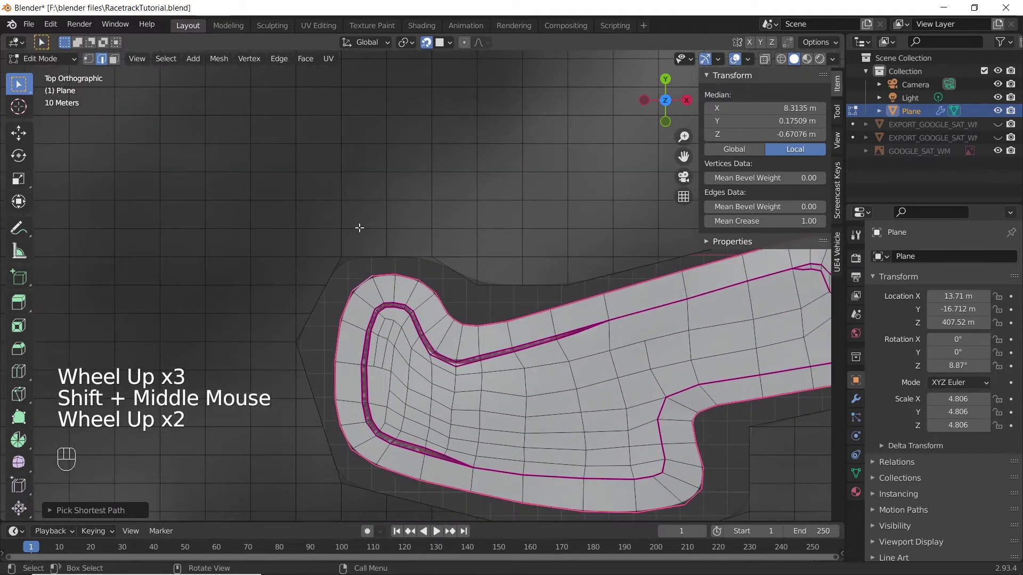
pyautogui.scroll(1, 373, 242)
pyautogui.scroll(1, 377, 255)
pyautogui.keyDown('shift'); pyautogui.moveTo(376, 256); pyautogui.dragTo(414, 247, button='middle'); pyautogui.keyUp('shift')
pyautogui.click(412, 251)
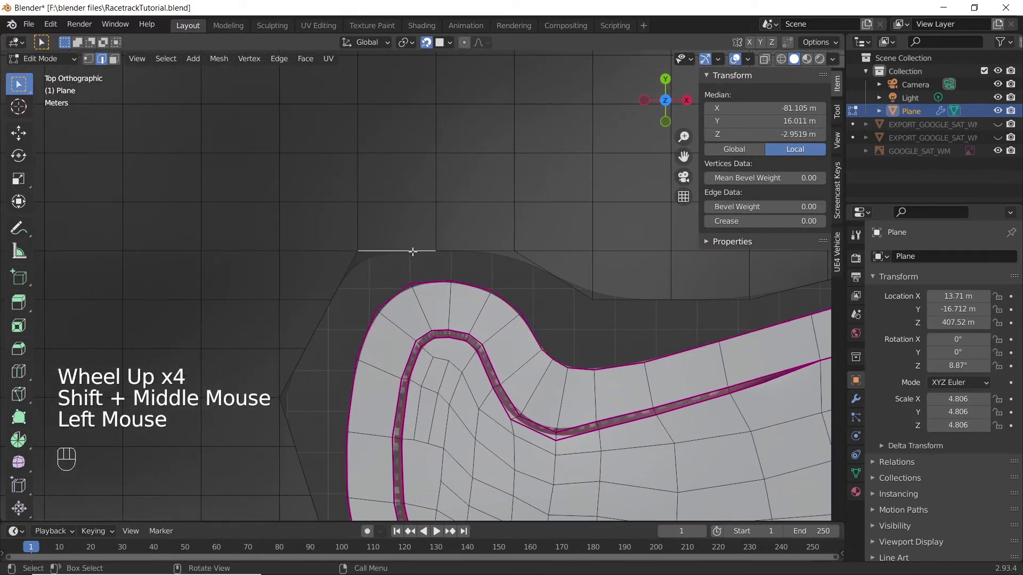
pyautogui.keyDown('shift'); pyautogui.click(464, 265); pyautogui.keyUp('shift')
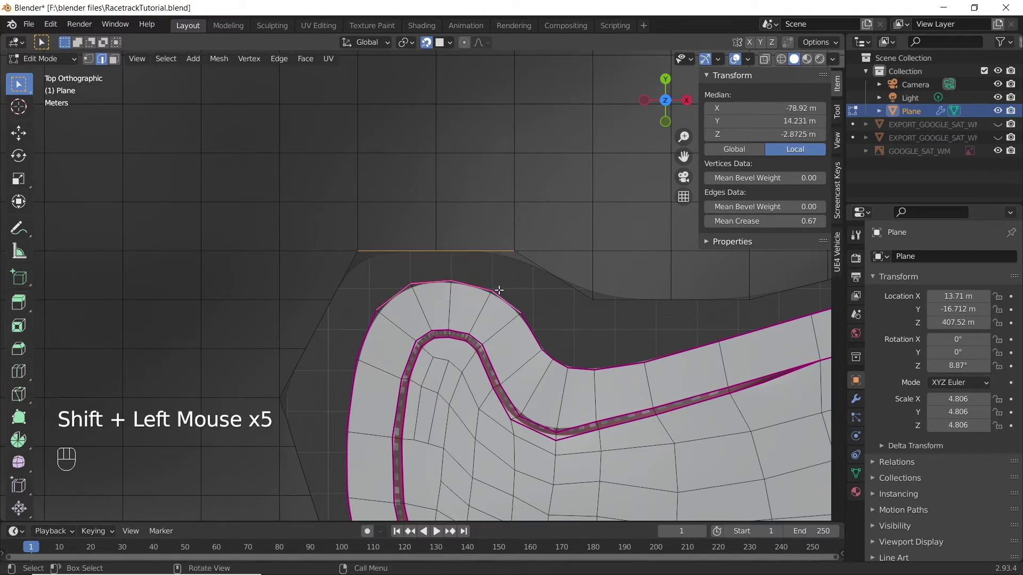
pyautogui.press('f')
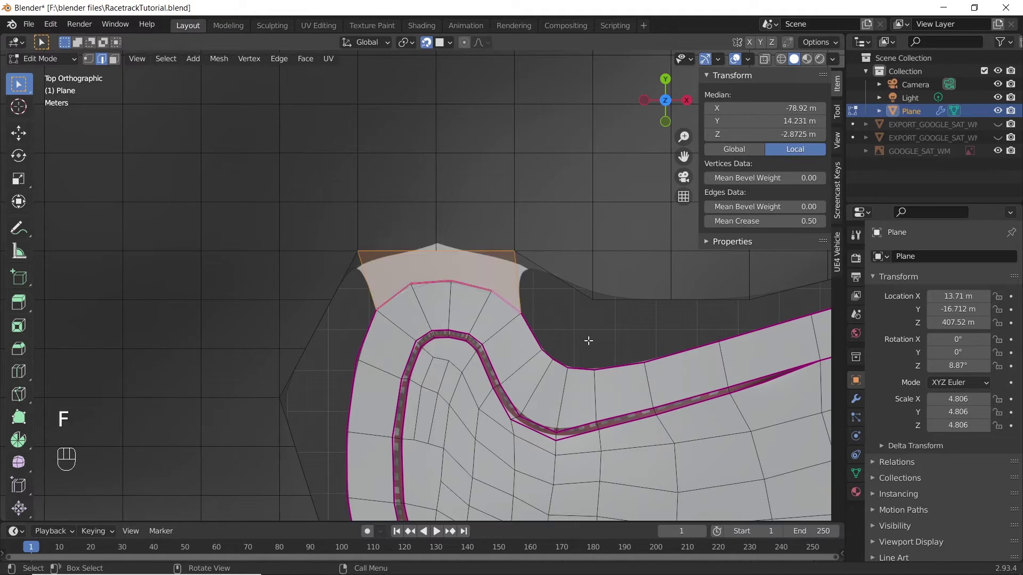
# Fill a face between the diagonal terrain border edge and the inward curve of the track beside the western loop
pyautogui.keyDown('shift'); pyautogui.moveTo(586, 340); pyautogui.dragTo(388, 293, button='middle'); pyautogui.keyUp('shift')
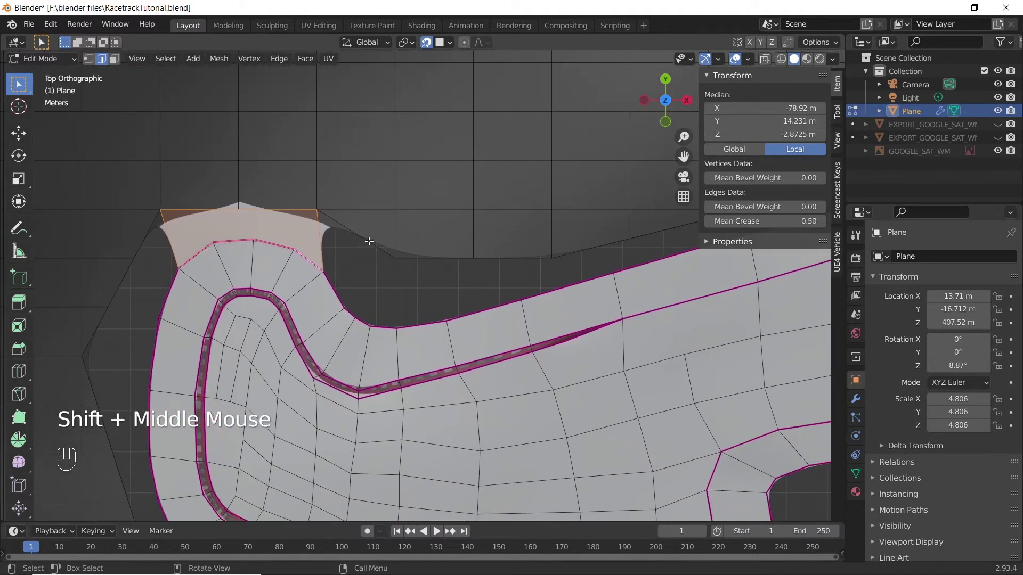
pyautogui.click(368, 241)
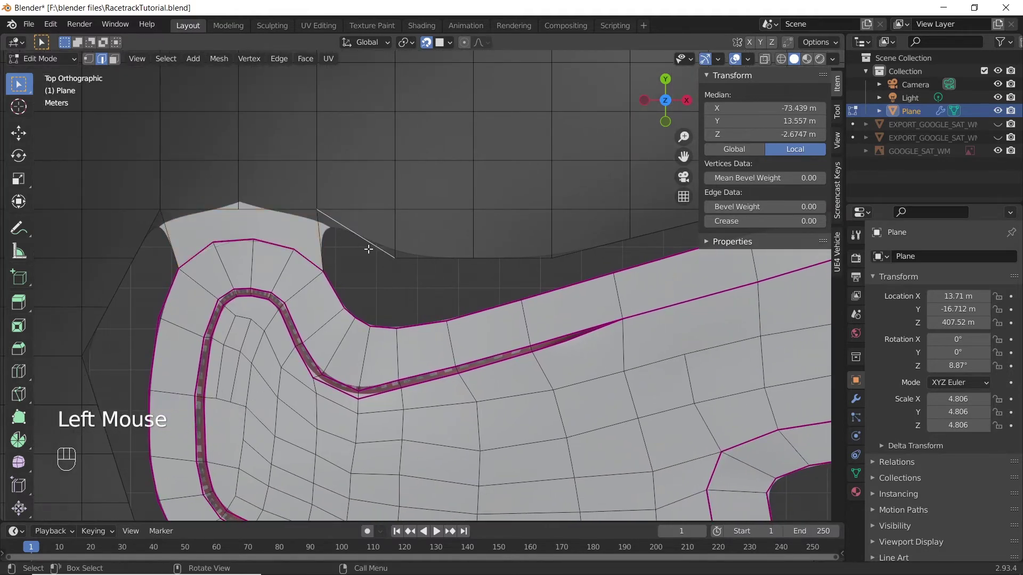
pyautogui.keyDown('ctrl'); pyautogui.click(384, 328); pyautogui.keyUp('ctrl')
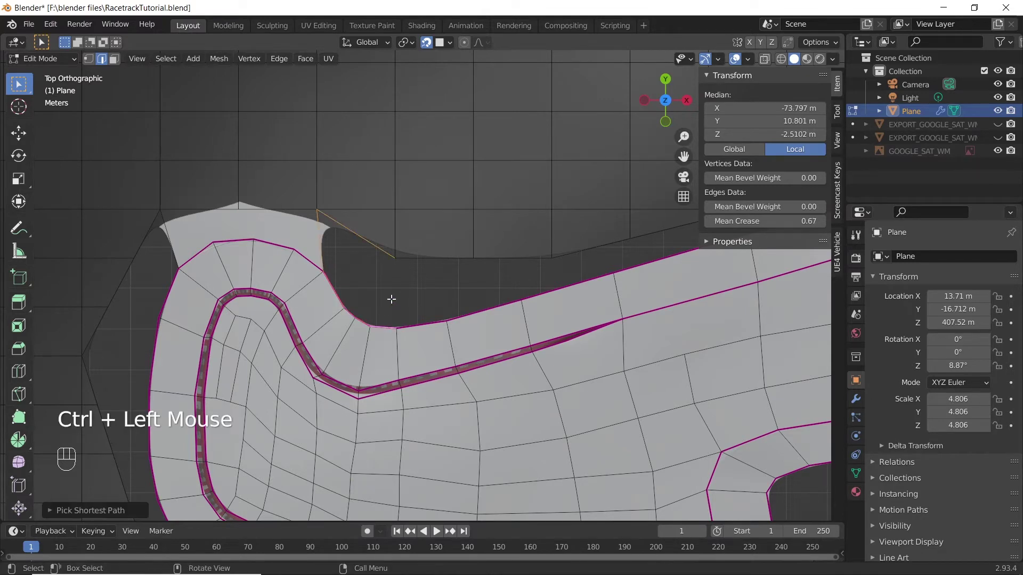
pyautogui.press('f')
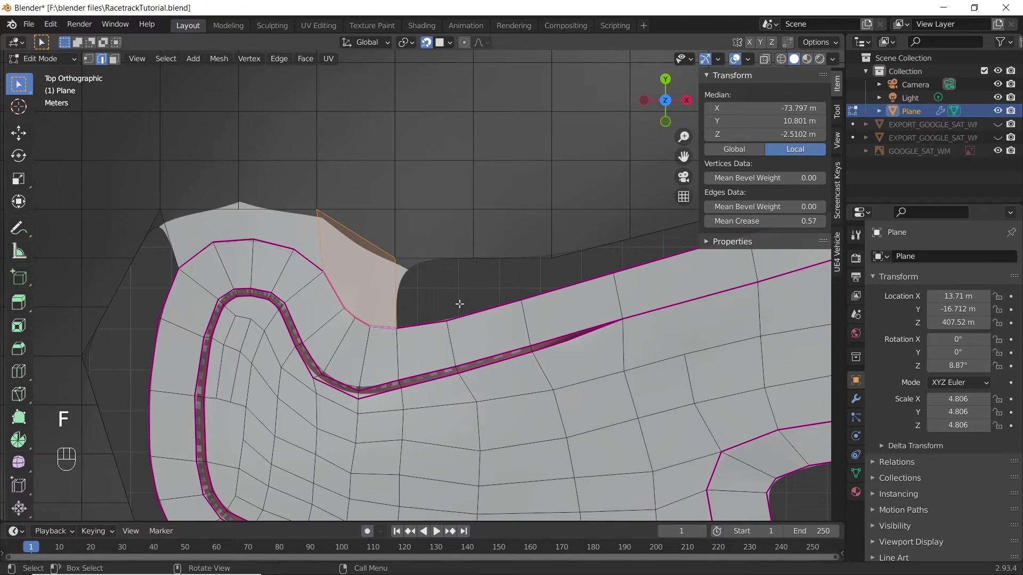
# Fill two faces between the horizontal terrain border and the track's outer edge just east of the inward curve
pyautogui.keyDown('shift'); pyautogui.moveTo(459, 303); pyautogui.dragTo(327, 303, button='middle'); pyautogui.keyUp('shift')
pyautogui.click(319, 266)
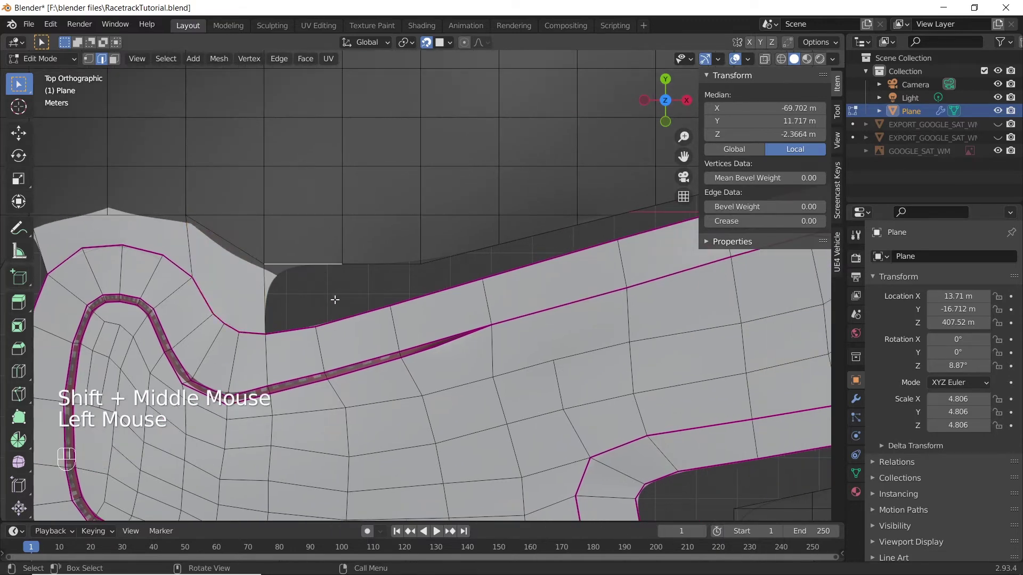
pyautogui.keyDown('ctrl'); pyautogui.click(299, 326); pyautogui.keyUp('ctrl')
pyautogui.press('f')
pyautogui.click(377, 266)
pyautogui.keyDown('ctrl'); pyautogui.click(358, 314); pyautogui.keyUp('ctrl')
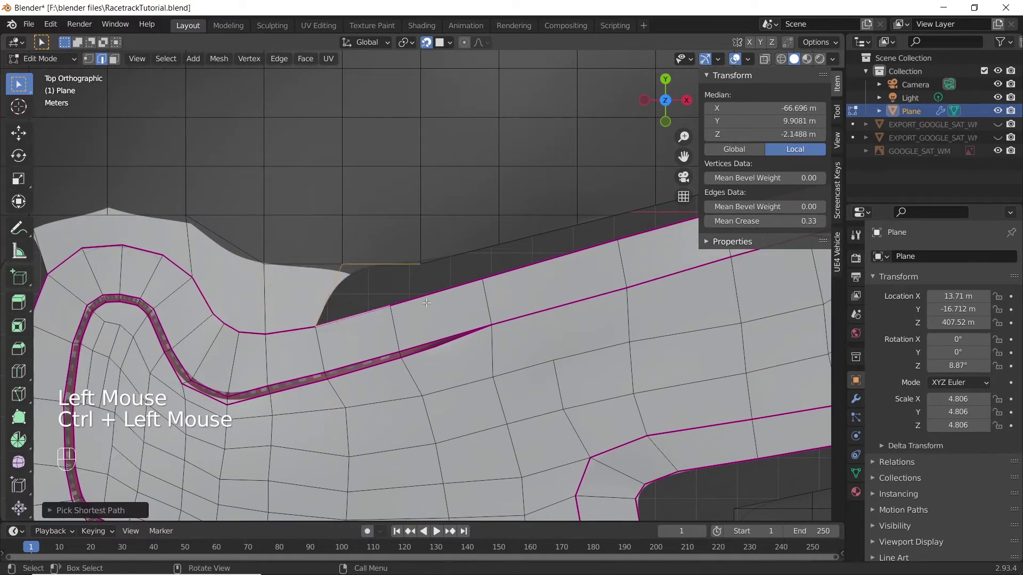
pyautogui.press('f')
# Select the terrain border edges along the rising diagonal with the facing straight's outer edges and fill a face between them
pyautogui.keyDown('shift'); pyautogui.moveTo(415, 282); pyautogui.dragTo(269, 311, button='middle'); pyautogui.keyUp('shift')
pyautogui.click(311, 284)
pyautogui.keyDown('ctrl'); pyautogui.click(299, 319); pyautogui.keyUp('ctrl')
pyautogui.keyDown('shift'); pyautogui.click(434, 276); pyautogui.keyUp('shift')
pyautogui.keyDown('shift'); pyautogui.click(448, 251); pyautogui.keyUp('shift')
pyautogui.keyDown('shift'); pyautogui.click(486, 241); pyautogui.keyUp('shift')
pyautogui.press('f')
# Fill the next two faces between terrain border and track, up to the start of the track's dip
pyautogui.keyDown('shift'); pyautogui.moveTo(495, 245); pyautogui.dragTo(374, 305, button='middle'); pyautogui.keyUp('shift')
pyautogui.click(418, 288)
pyautogui.keyDown('ctrl'); pyautogui.click(413, 310); pyautogui.keyUp('ctrl')
pyautogui.scroll(-7, 308, 310)
pyautogui.keyDown('ctrl'); pyautogui.click(461, 308); pyautogui.keyUp('ctrl')
pyautogui.moveTo(308, 310)
pyautogui.keyDown('shift'); pyautogui.mouseDown(button='middle')
pyautogui.moveTo(476, 273)
pyautogui.moveTo(319, 297)
pyautogui.mouseUp(button='middle'); pyautogui.keyUp('shift')
pyautogui.press('f')
pyautogui.click(396, 272)
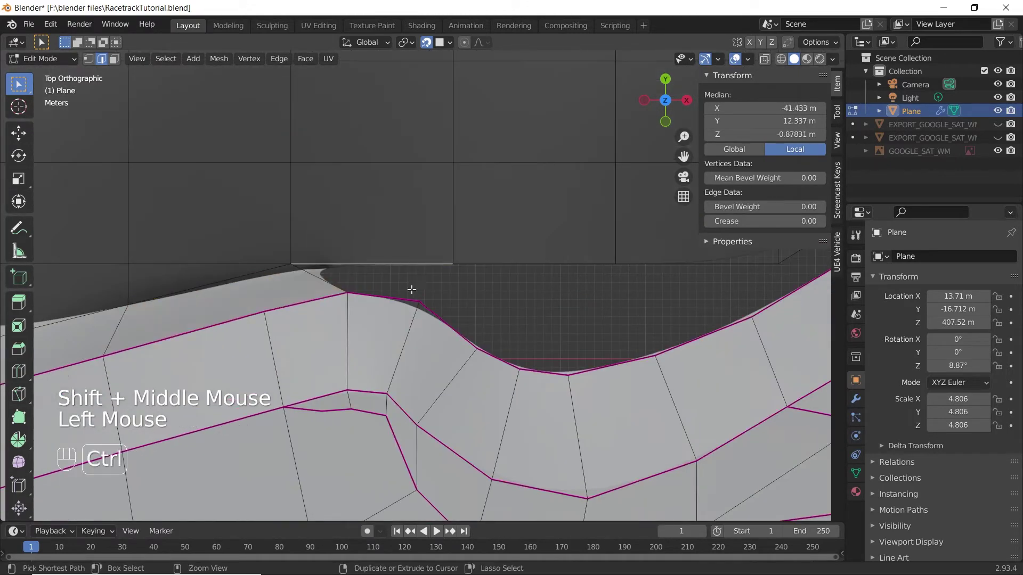
pyautogui.keyDown('ctrl'); pyautogui.click(411, 292); pyautogui.keyUp('ctrl')
pyautogui.press('f')
# Examine the satellite texture and the remaining gap around the track's dip in material preview
pyautogui.scroll(-5, 422, 341)
pyautogui.scroll(2, 423, 340)
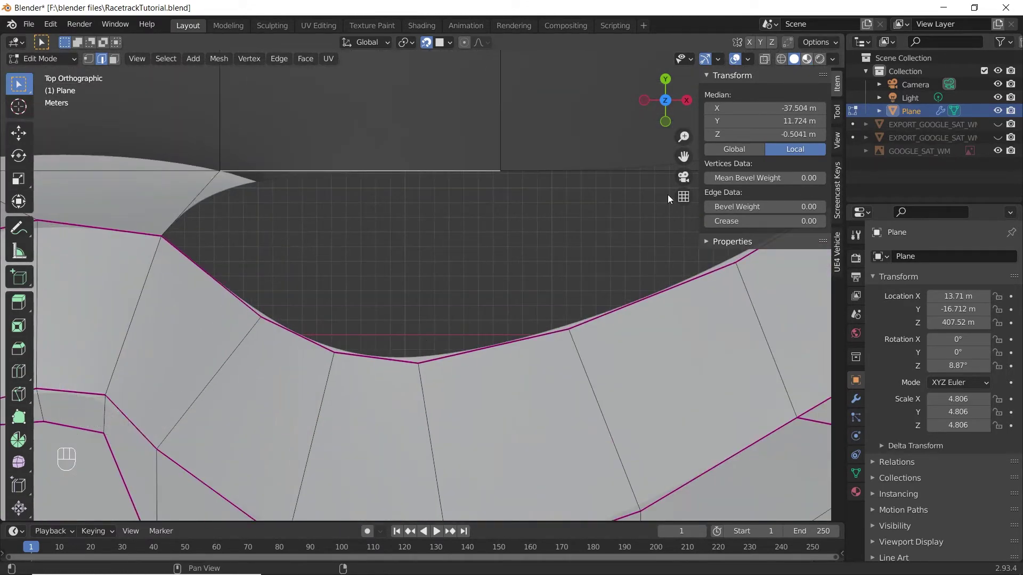
pyautogui.click(806, 59)
pyautogui.scroll(-2, 456, 313)
pyautogui.scroll(3, 456, 313)
pyautogui.click(455, 354)
pyautogui.scroll(2, 455, 354)
pyautogui.scroll(-4, 156, 139)
pyautogui.keyDown('shift'); pyautogui.moveTo(277, 223); pyautogui.dragTo(373, 304, button='middle'); pyautogui.keyUp('shift')
pyautogui.moveTo(367, 394); pyautogui.dragTo(397, 349, button='middle')
pyautogui.press('7')
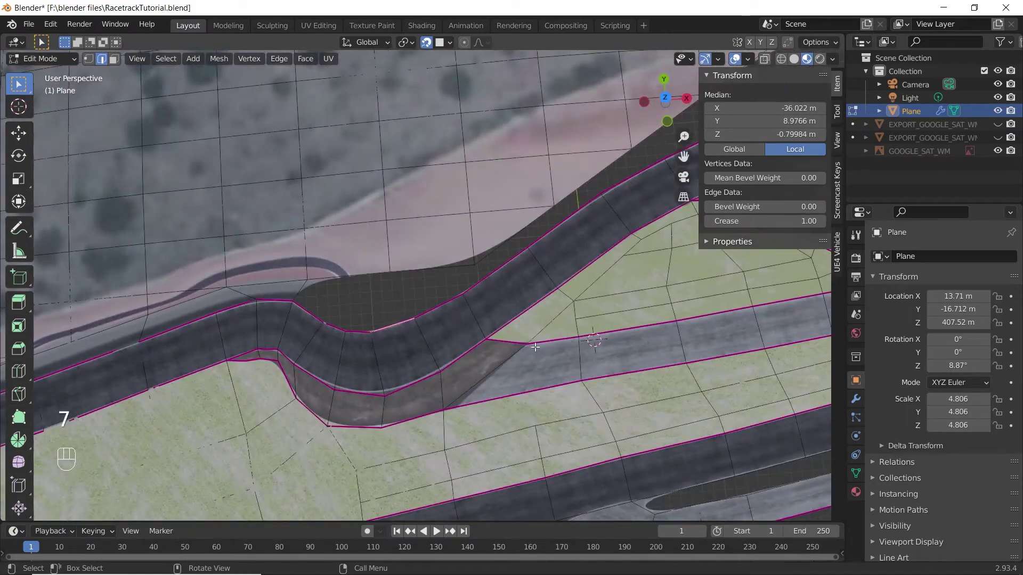
pyautogui.keyDown('shift'); pyautogui.moveTo(599, 343); pyautogui.dragTo(636, 371, button='middle'); pyautogui.keyUp('shift')
pyautogui.click(793, 59)
# Fill a face between the horizontal terrain border edge and the curved outer track edges in the dip
pyautogui.scroll(2, 404, 277)
pyautogui.click(378, 285)
pyautogui.keyDown('ctrl'); pyautogui.click(388, 391); pyautogui.keyUp('ctrl')
pyautogui.keyDown('ctrl'); pyautogui.click(449, 384); pyautogui.keyUp('ctrl')
pyautogui.press('f')
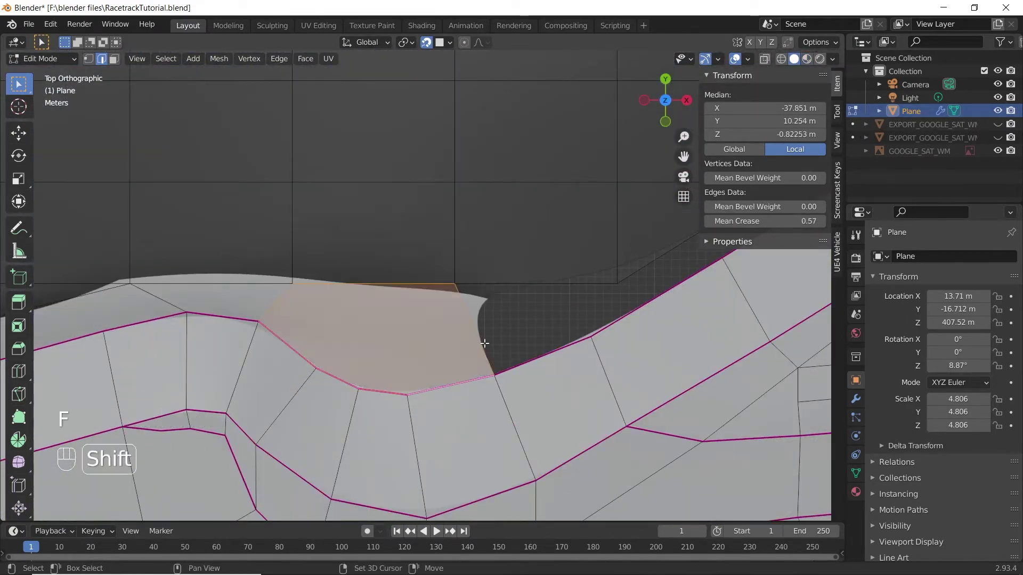
# Fill the faces between the terrain border and the rising track section northeast of the dip
pyautogui.keyDown('shift'); pyautogui.moveTo(484, 344); pyautogui.dragTo(303, 373, button='middle'); pyautogui.keyUp('shift')
pyautogui.click(368, 316)
pyautogui.keyDown('ctrl'); pyautogui.click(429, 348); pyautogui.keyUp('ctrl')
pyautogui.press('f')
pyautogui.keyDown('shift'); pyautogui.moveTo(519, 265); pyautogui.dragTo(393, 327, button='middle'); pyautogui.keyUp('shift')
pyautogui.click(392, 327)
pyautogui.keyDown('ctrl'); pyautogui.click(453, 329); pyautogui.keyUp('ctrl')
pyautogui.click(367, 315)
pyautogui.keyDown('ctrl'); pyautogui.click(450, 327); pyautogui.keyUp('ctrl')
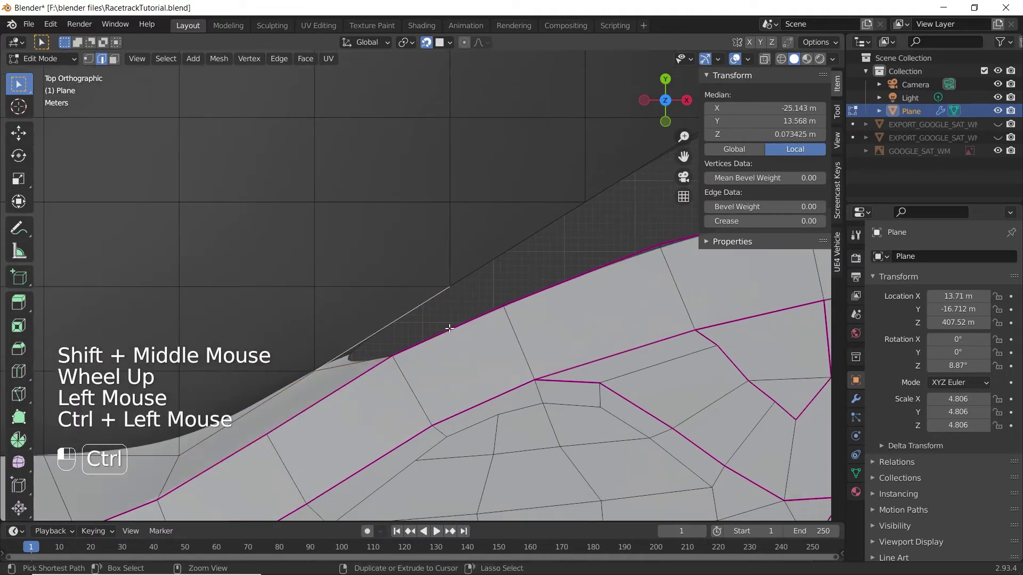
pyautogui.press('f')
pyautogui.keyDown('ctrl'); pyautogui.click(429, 288); pyautogui.keyUp('ctrl')
pyautogui.press('f')
# Fill the following faces where the steep terrain border turns into the gently rising stretch along the northern straight
pyautogui.click(298, 218)
pyautogui.keyDown('ctrl'); pyautogui.click(363, 287); pyautogui.keyUp('ctrl')
pyautogui.press('f')
pyautogui.keyDown('shift'); pyautogui.moveTo(464, 244); pyautogui.dragTo(303, 258, button='middle'); pyautogui.keyUp('shift')
pyautogui.click(261, 199)
pyautogui.keyDown('ctrl'); pyautogui.click(321, 278); pyautogui.keyUp('ctrl')
pyautogui.keyDown('shift'); pyautogui.moveTo(406, 200); pyautogui.dragTo(338, 226, button='middle'); pyautogui.keyUp('shift')
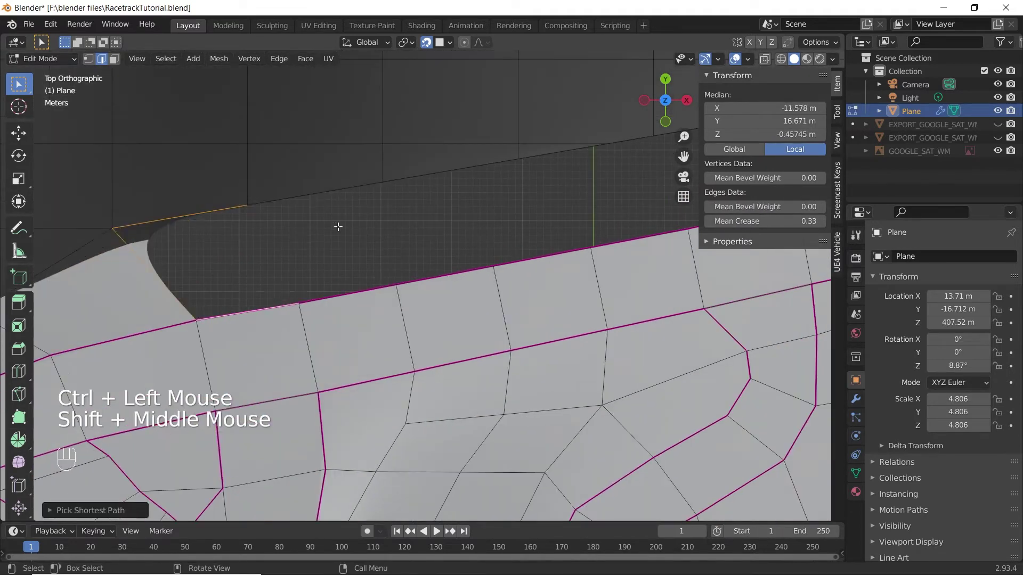
pyautogui.press('f')
pyautogui.click(320, 200)
pyautogui.press('f')
# Fill two more faces between the gently rising terrain border and the northern straight's outer edge
pyautogui.click(315, 227)
pyautogui.keyDown('ctrl'); pyautogui.click(338, 321); pyautogui.keyUp('ctrl')
pyautogui.keyDown('shift'); pyautogui.moveTo(458, 212); pyautogui.dragTo(334, 242, button='middle'); pyautogui.keyUp('shift')
pyautogui.press('f')
pyautogui.click(333, 235)
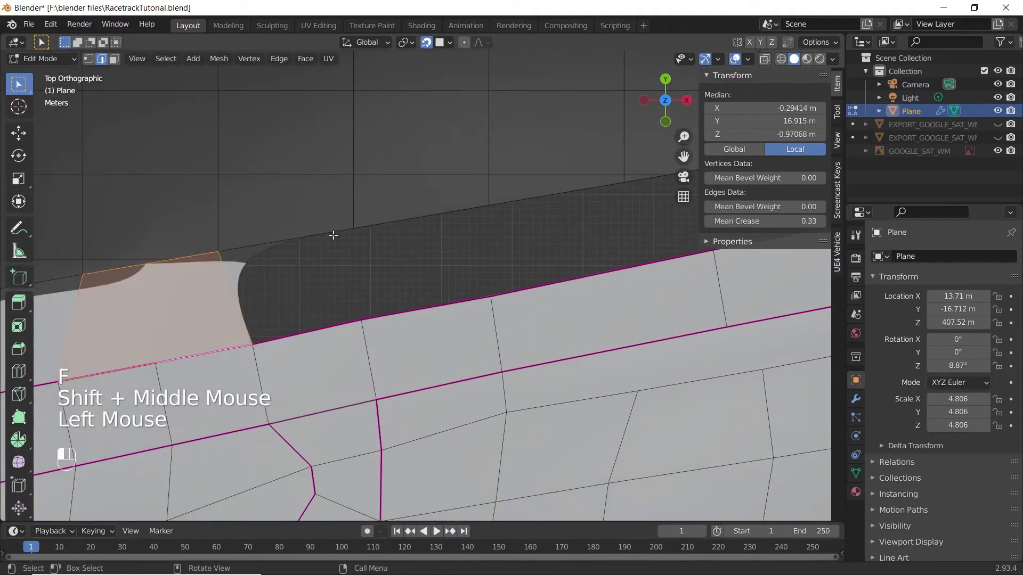
pyautogui.keyDown('ctrl'); pyautogui.click(322, 326); pyautogui.keyUp('ctrl')
pyautogui.press('f')
# Fill the next face along the northern straight and select the following terrain border edge with its facing track edge
pyautogui.click(370, 208)
pyautogui.keyDown('ctrl'); pyautogui.click(420, 286); pyautogui.keyUp('ctrl')
pyautogui.press('f')
pyautogui.click(612, 166)
pyautogui.keyDown('ctrl'); pyautogui.click(591, 251); pyautogui.keyUp('ctrl')
pyautogui.scroll(-2, 533, 261)
pyautogui.keyDown('shift'); pyautogui.moveTo(516, 263); pyautogui.dragTo(391, 292, button='middle'); pyautogui.keyUp('shift')
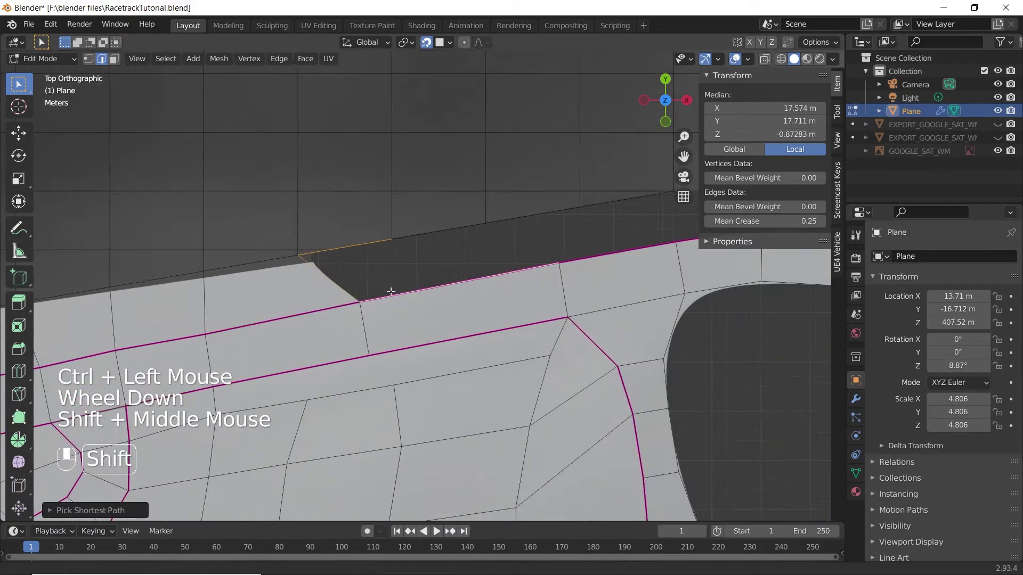
# Examine the satellite texture along the join between terrain and northern straight in material preview
pyautogui.scroll(9, 406, 287)
pyautogui.scroll(-3, 407, 288)
pyautogui.moveTo(562, 266)
pyautogui.keyDown('shift'); pyautogui.mouseDown(button='middle')
pyautogui.moveTo(406, 288)
pyautogui.moveTo(532, 223)
pyautogui.moveTo(437, 334)
pyautogui.moveTo(426, 319)
pyautogui.moveTo(533, 282)
pyautogui.moveTo(495, 312)
pyautogui.mouseUp(button='middle'); pyautogui.keyUp('shift')
pyautogui.scroll(1, 535, 251)
pyautogui.click(806, 59)
pyautogui.scroll(-2, 538, 256)
pyautogui.press('KP_7')
pyautogui.scroll(-2, 437, 334)
pyautogui.scroll(4, 427, 319)
pyautogui.scroll(3, 568, 312)
pyautogui.scroll(-1, 569, 313)
pyautogui.scroll(-7, 399, 262)
pyautogui.scroll(3, 402, 266)
pyautogui.scroll(-7, 403, 267)
pyautogui.click(114, 59)
pyautogui.click(466, 310)
pyautogui.scroll(-3, 466, 310)
pyautogui.scroll(-2, 473, 336)
pyautogui.scroll(5, 473, 330)
pyautogui.keyDown('shift'); pyautogui.moveTo(453, 272); pyautogui.dragTo(519, 313, button='middle'); pyautogui.keyUp('shift')
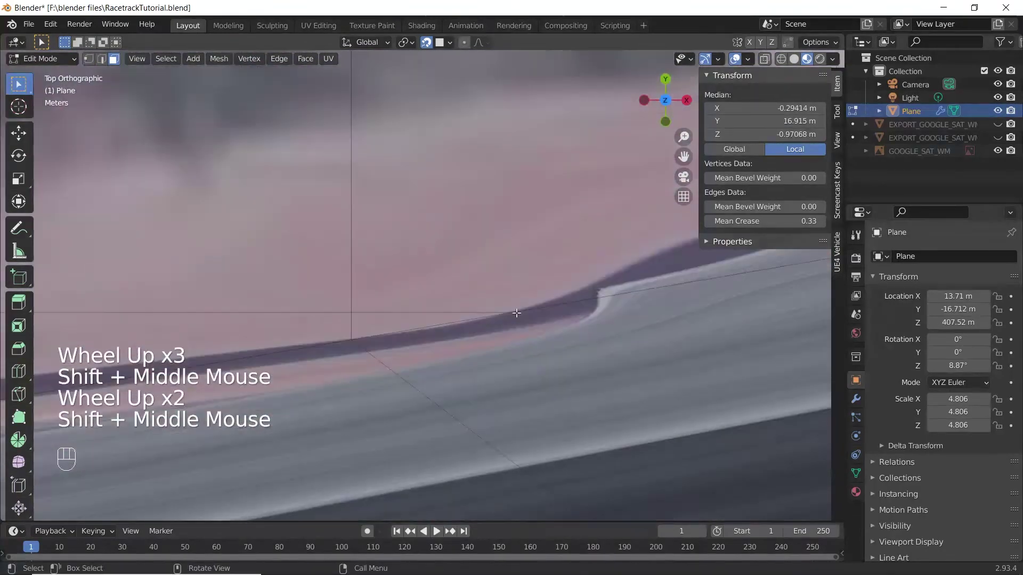
# Return to solid shading and edge selection and fill the face at the end of the rising terrain border
pyautogui.scroll(-8, 519, 313)
pyautogui.keyDown('shift'); pyautogui.moveTo(586, 255); pyautogui.dragTo(426, 277, button='middle'); pyautogui.keyUp('shift')
pyautogui.click(794, 59)
pyautogui.scroll(4, 319, 288)
pyautogui.click(253, 303)
pyautogui.click(102, 59)
pyautogui.click(282, 307)
pyautogui.keyDown('ctrl'); pyautogui.click(337, 355); pyautogui.keyUp('ctrl')
pyautogui.press('f')
# Fill the faces between the horizontal terrain border and the track's outer edge, up to the curved kerb
pyautogui.keyDown('shift'); pyautogui.moveTo(447, 339); pyautogui.dragTo(341, 346, button='middle'); pyautogui.keyUp('shift')
pyautogui.click(314, 305)
pyautogui.keyDown('ctrl'); pyautogui.click(342, 356); pyautogui.keyUp('ctrl')
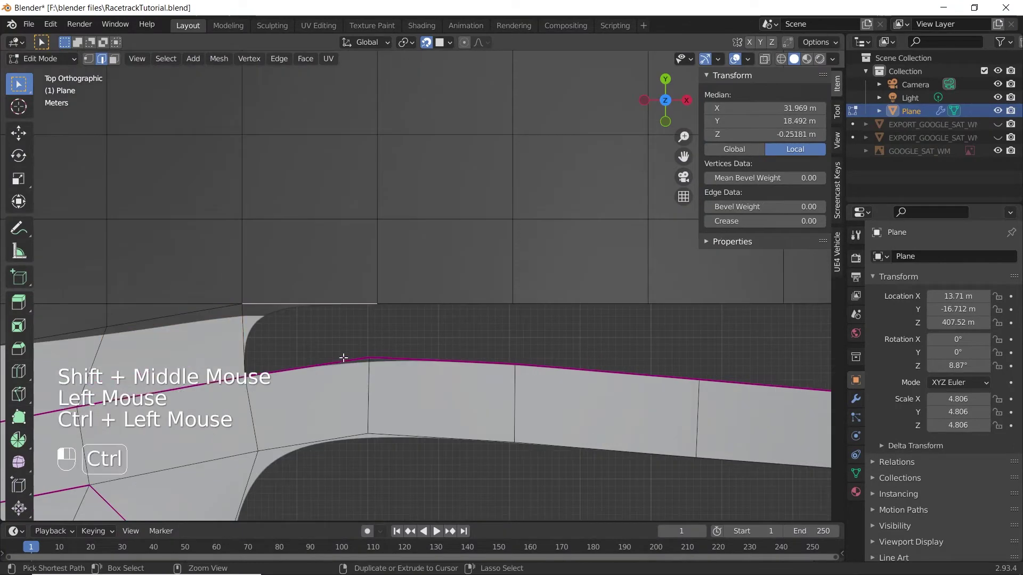
pyautogui.press('f')
pyautogui.keyDown('shift'); pyautogui.click(347, 343); pyautogui.keyUp('shift')
pyautogui.press('f')
pyautogui.click(440, 275)
pyautogui.keyDown('shift'); pyautogui.click(487, 356); pyautogui.keyUp('shift')
pyautogui.keyDown('shift'); pyautogui.click(554, 275); pyautogui.keyUp('shift')
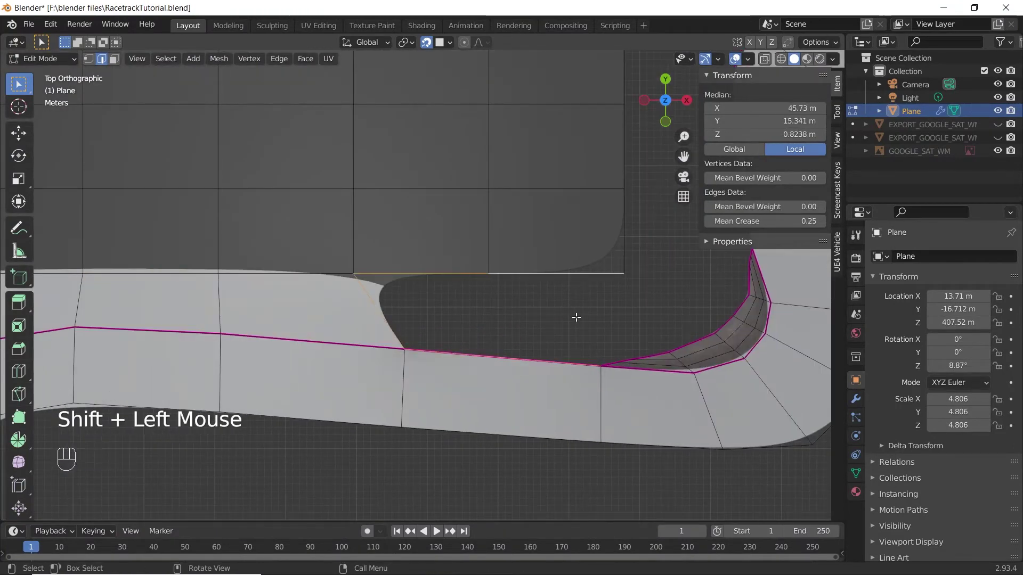
pyautogui.press('f')
# Select the edges around the inner side of the curved kerb with the terrain corner and fill a face between them
pyautogui.click(379, 372)
pyautogui.keyDown('ctrl'); pyautogui.click(515, 315); pyautogui.keyUp('ctrl')
pyautogui.keyDown('shift'); pyautogui.click(512, 297); pyautogui.keyUp('shift')
pyautogui.keyDown('shift'); pyautogui.click(510, 293); pyautogui.keyUp('shift')
pyautogui.press('f')
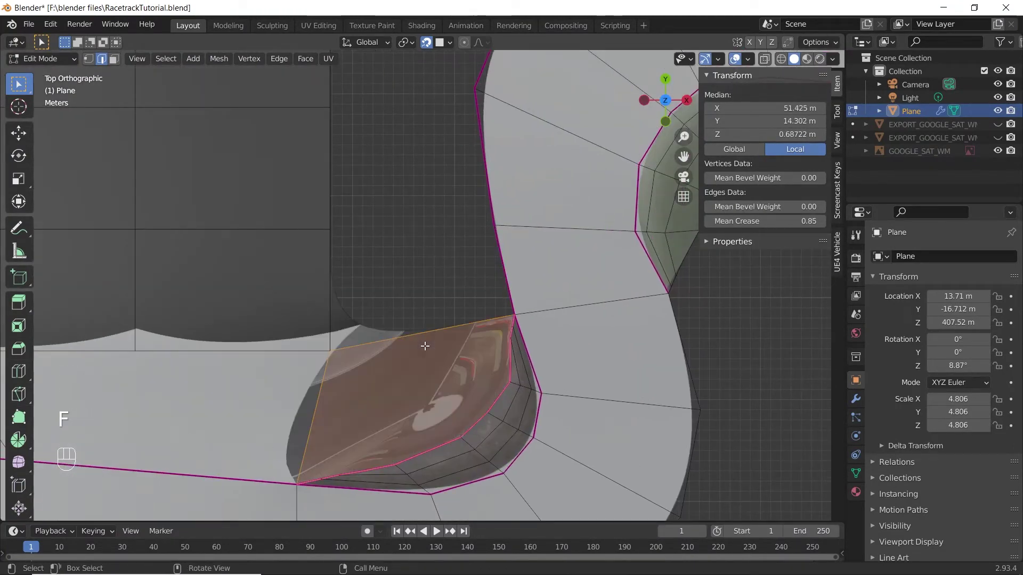
# Fill the face directly above the curved kerb between the vertical terrain border and the track
pyautogui.scroll(-4, 424, 347)
pyautogui.click(384, 363)
pyautogui.keyDown('ctrl'); pyautogui.click(426, 383); pyautogui.keyUp('ctrl')
pyautogui.scroll(1, 437, 367)
pyautogui.keyDown('shift'); pyautogui.click(477, 360); pyautogui.keyUp('shift')
pyautogui.press('f')
# Fill two further faces up the vertical terrain border beside the start of the northeastern bend
pyautogui.click(395, 303)
pyautogui.keyDown('ctrl'); pyautogui.click(445, 280); pyautogui.keyUp('ctrl')
pyautogui.press('f')
pyautogui.click(396, 232)
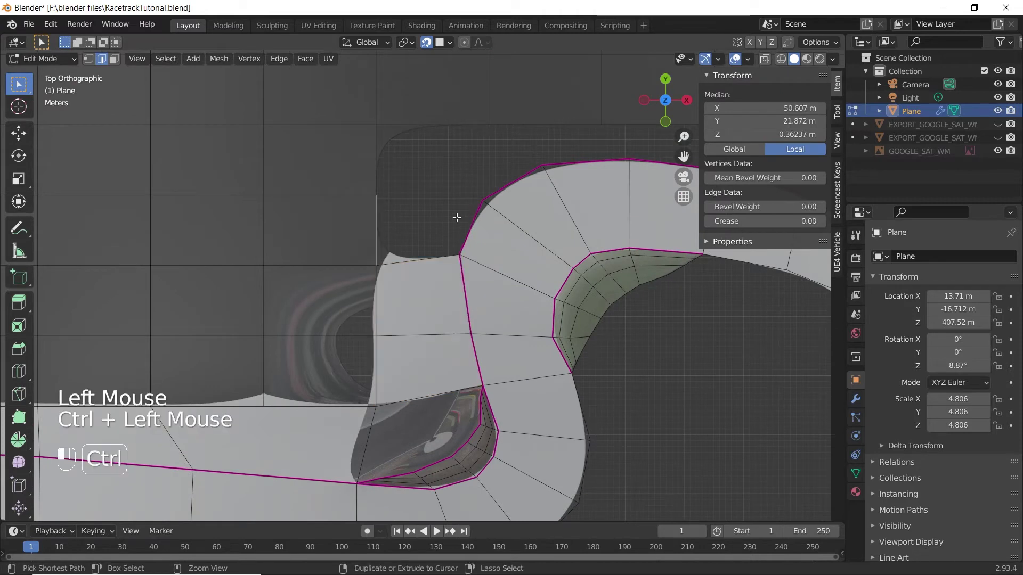
pyautogui.keyDown('ctrl'); pyautogui.click(457, 218); pyautogui.keyUp('ctrl')
pyautogui.press('f')
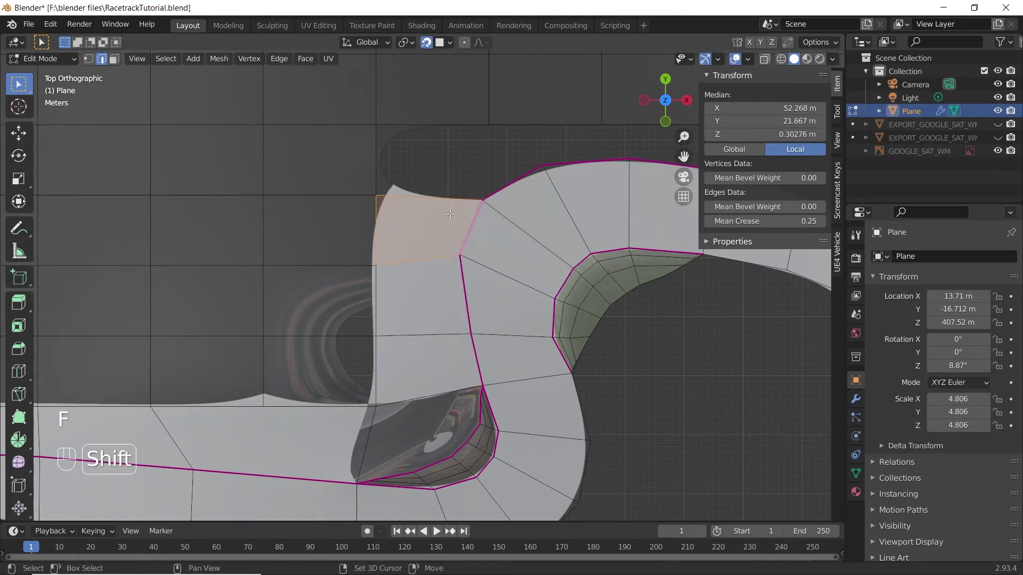
# Fill a face in the terrain's inner corner above the strip of faces beside the northeastern bend
pyautogui.keyDown('shift'); pyautogui.moveTo(444, 228); pyautogui.dragTo(338, 278, button='middle'); pyautogui.keyUp('shift')
pyautogui.click(350, 216)
pyautogui.keyDown('ctrl'); pyautogui.click(345, 287); pyautogui.keyUp('ctrl')
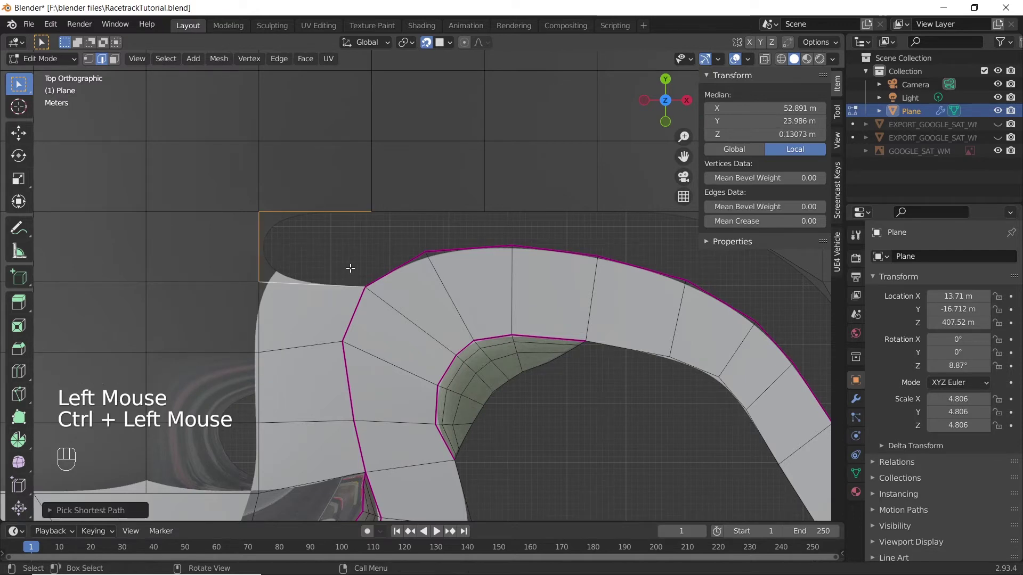
pyautogui.press('f')
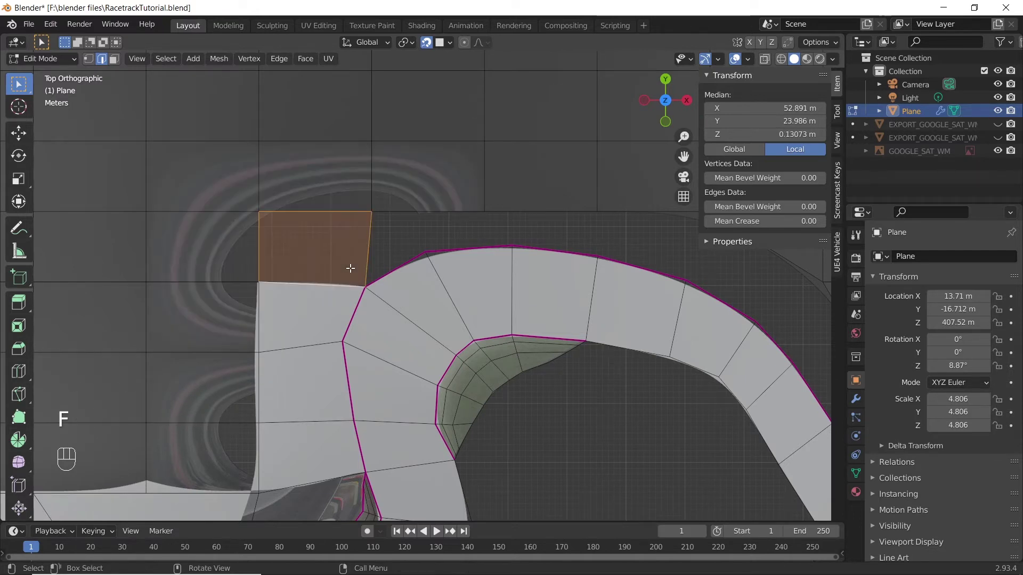
# Fill a face between the upper terrain border edge and the outer track edges at the top of the northeastern bend
pyautogui.click(424, 213)
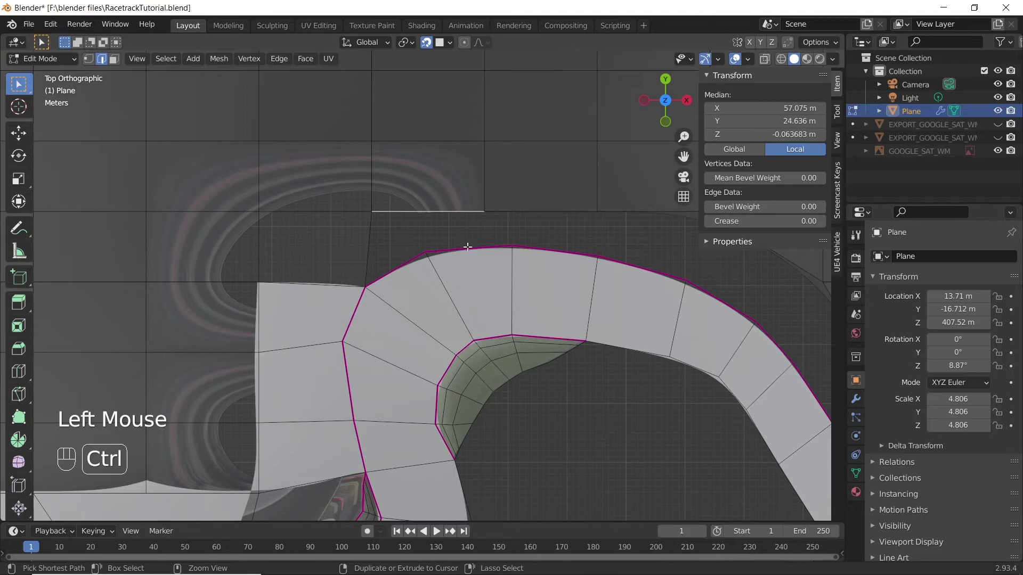
pyautogui.keyDown('ctrl'); pyautogui.click(468, 247); pyautogui.keyUp('ctrl')
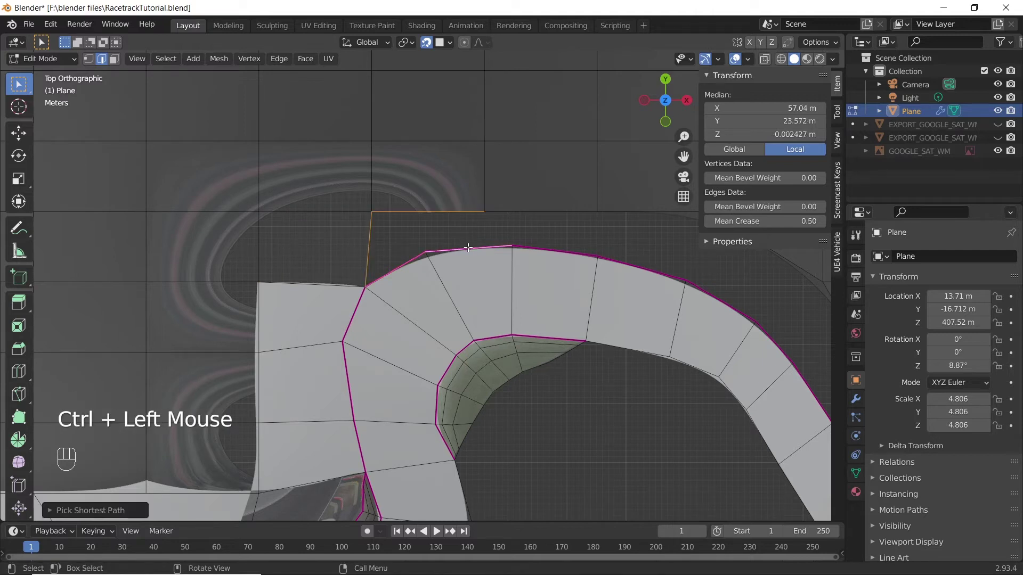
pyautogui.press('f')
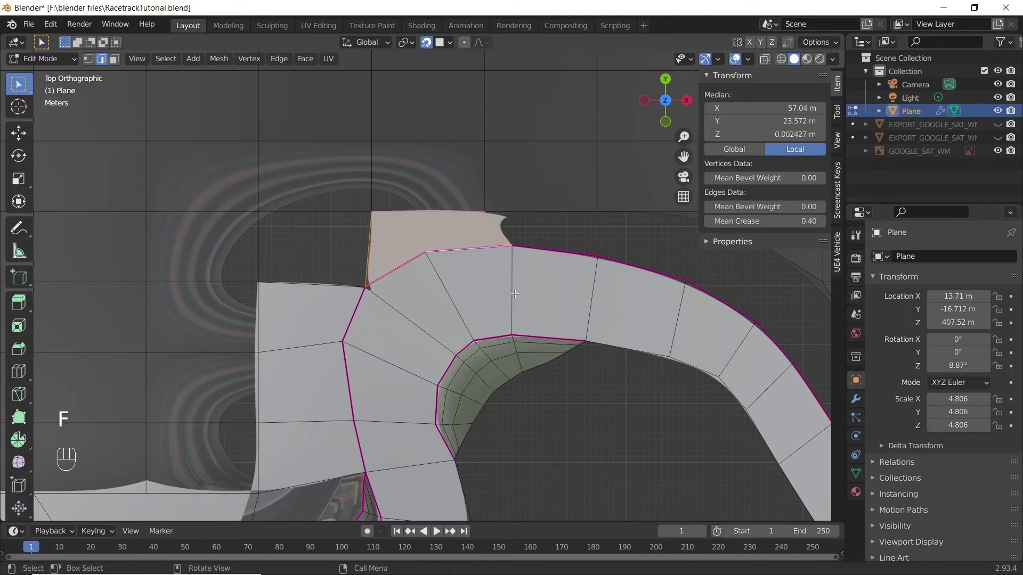
pyautogui.keyDown('shift'); pyautogui.moveTo(486, 270); pyautogui.dragTo(412, 218, button='middle'); pyautogui.keyUp('shift')
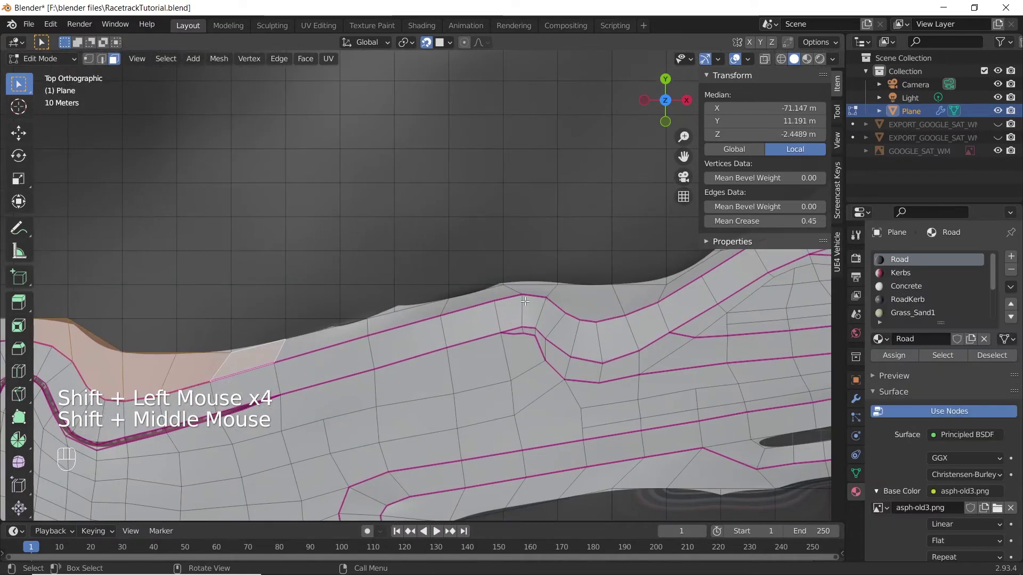
# Extend the face selection along the filled northern strip, past the curved kerb and over the top of the northeastern bend
pyautogui.keyDown('ctrl'); pyautogui.click(266, 347); pyautogui.keyUp('ctrl')
pyautogui.keyDown('shift'); pyautogui.moveTo(266, 346); pyautogui.dragTo(109, 281, button='middle'); pyautogui.keyUp('shift')
pyautogui.keyDown('ctrl'); pyautogui.click(110, 277); pyautogui.keyUp('ctrl')
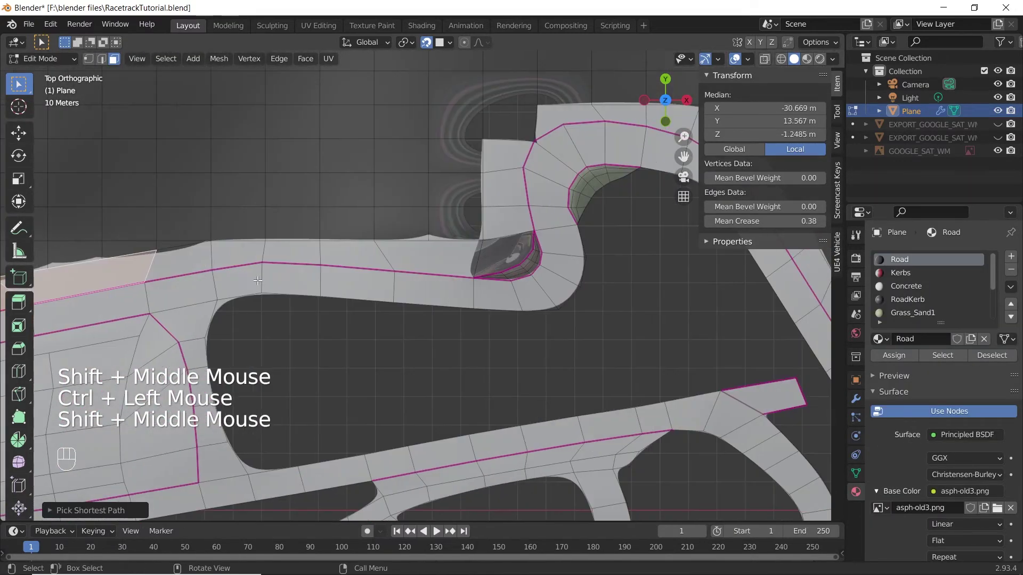
pyautogui.keyDown('ctrl'); pyautogui.click(431, 259); pyautogui.keyUp('ctrl')
pyautogui.keyDown('ctrl'); pyautogui.click(506, 221); pyautogui.keyUp('ctrl')
pyautogui.keyDown('ctrl'); pyautogui.click(512, 127); pyautogui.keyUp('ctrl')
pyautogui.keyDown('ctrl'); pyautogui.click(623, 116); pyautogui.keyUp('ctrl')
pyautogui.keyDown('shift'); pyautogui.moveTo(661, 144); pyautogui.dragTo(361, 160, button='middle'); pyautogui.keyUp('shift')
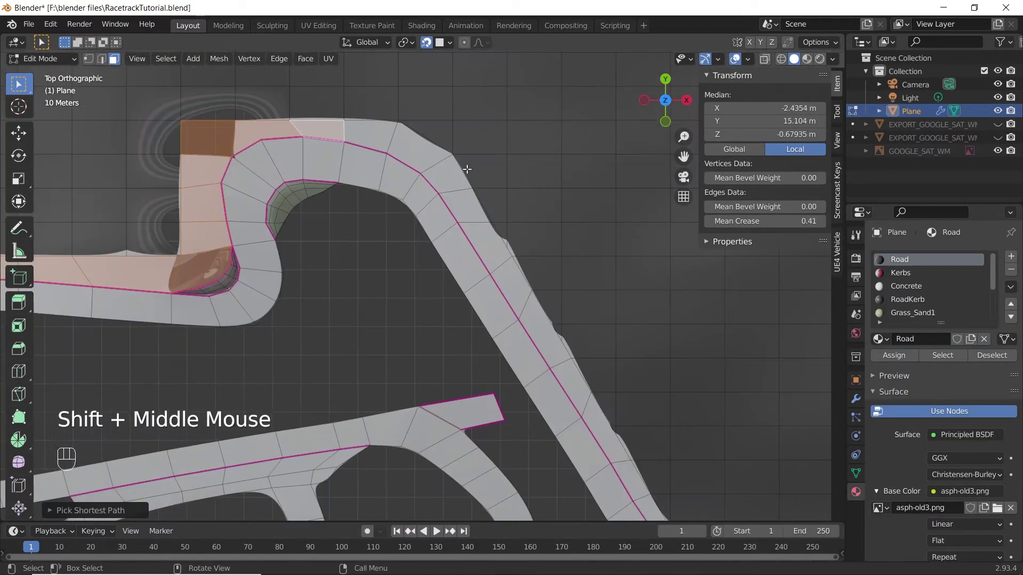
# Extend the face selection down the eastern strip and around the southeastern corner, and show the mesh in material preview
pyautogui.keyDown('ctrl'); pyautogui.click(466, 168); pyautogui.keyUp('ctrl')
pyautogui.keyDown('shift'); pyautogui.moveTo(532, 346); pyautogui.dragTo(395, 129, button='middle'); pyautogui.keyUp('shift')
pyautogui.keyDown('ctrl'); pyautogui.click(467, 215); pyautogui.keyUp('ctrl')
pyautogui.keyDown('ctrl'); pyautogui.click(531, 333); pyautogui.keyUp('ctrl')
pyautogui.keyDown('shift'); pyautogui.moveTo(505, 276); pyautogui.dragTo(396, 65, button='middle'); pyautogui.keyUp('shift')
pyautogui.keyDown('ctrl'); pyautogui.click(460, 312); pyautogui.keyUp('ctrl')
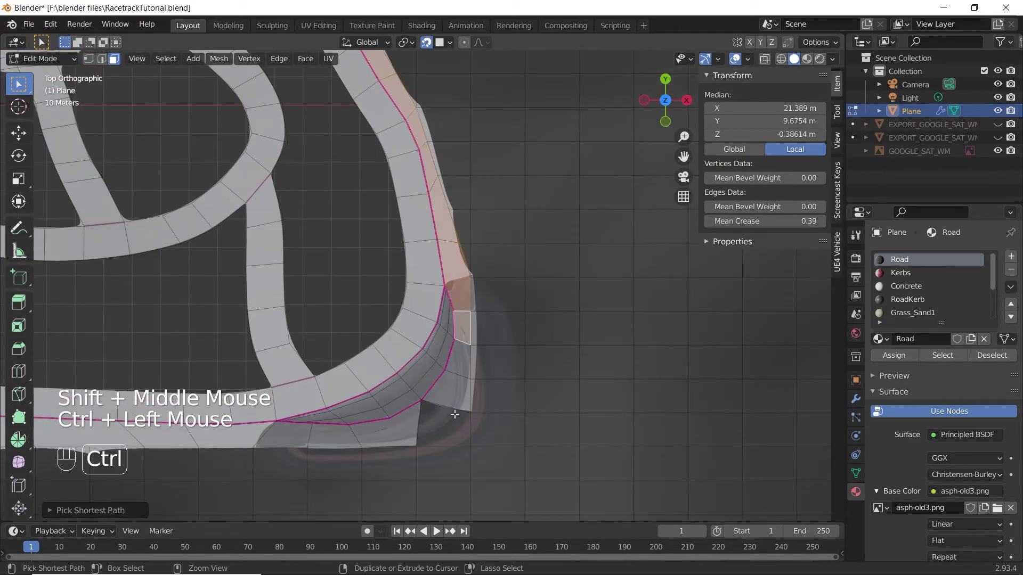
pyautogui.keyDown('ctrl'); pyautogui.click(456, 397); pyautogui.keyUp('ctrl')
pyautogui.keyDown('ctrl'); pyautogui.click(395, 433); pyautogui.keyUp('ctrl')
pyautogui.click(806, 59)
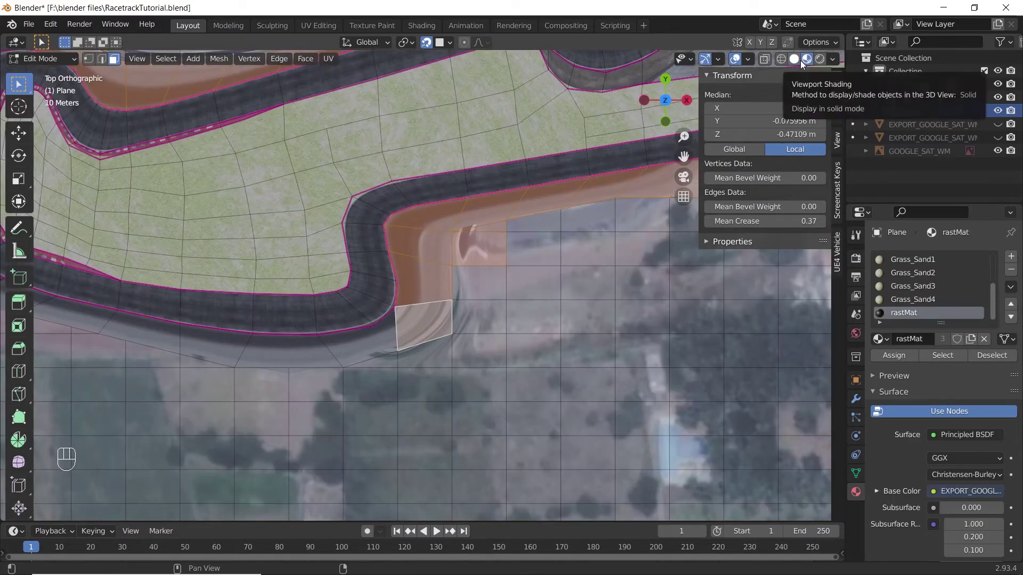
# Add the satellite terrain faces in the notch at the track's southeastern corner to the face selection
pyautogui.keyDown('shift'); pyautogui.click(480, 282); pyautogui.keyUp('shift')
pyautogui.keyDown('shift'); pyautogui.click(481, 318); pyautogui.keyUp('shift')
pyautogui.keyDown('shift'); pyautogui.click(481, 349); pyautogui.keyUp('shift')
pyautogui.keyDown('shift'); pyautogui.click(431, 353); pyautogui.keyUp('shift')
pyautogui.keyDown('shift'); pyautogui.click(387, 360); pyautogui.keyUp('shift')
pyautogui.keyDown('shift'); pyautogui.moveTo(374, 341); pyautogui.dragTo(689, 310, button='middle'); pyautogui.keyUp('shift')
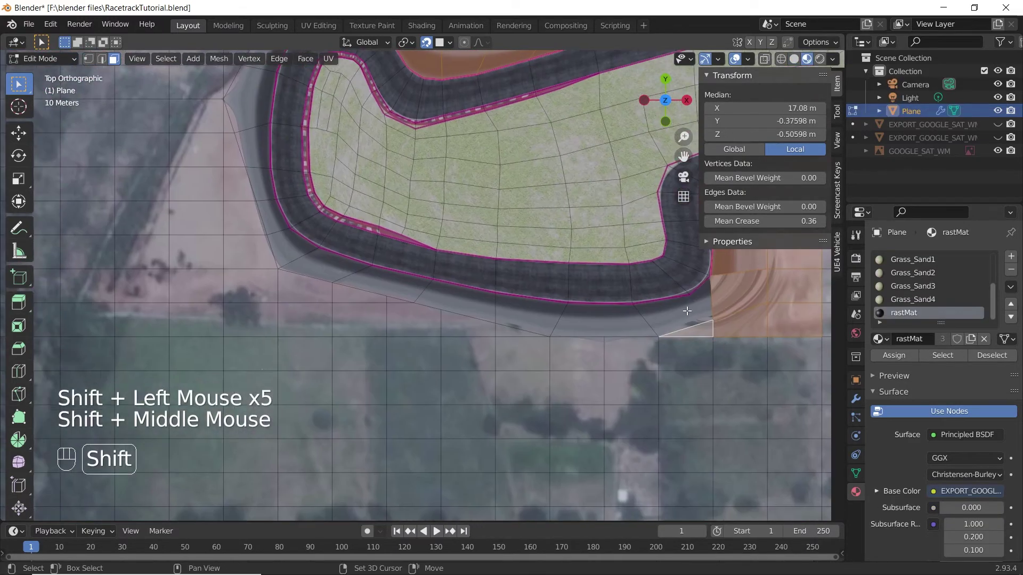
# Extend the face selection along the southern strip outside the track to the southwestern bend
pyautogui.keyDown('shift'); pyautogui.click(681, 312); pyautogui.keyUp('shift')
pyautogui.keyDown('shift'); pyautogui.click(601, 320); pyautogui.keyUp('shift')
pyautogui.keyDown('shift'); pyautogui.click(526, 315); pyautogui.keyUp('shift')
pyautogui.keyDown('ctrl'); pyautogui.click(285, 252); pyautogui.keyUp('ctrl')
pyautogui.keyDown('shift'); pyautogui.moveTo(468, 243); pyautogui.dragTo(572, 361, button='middle'); pyautogui.keyUp('shift')
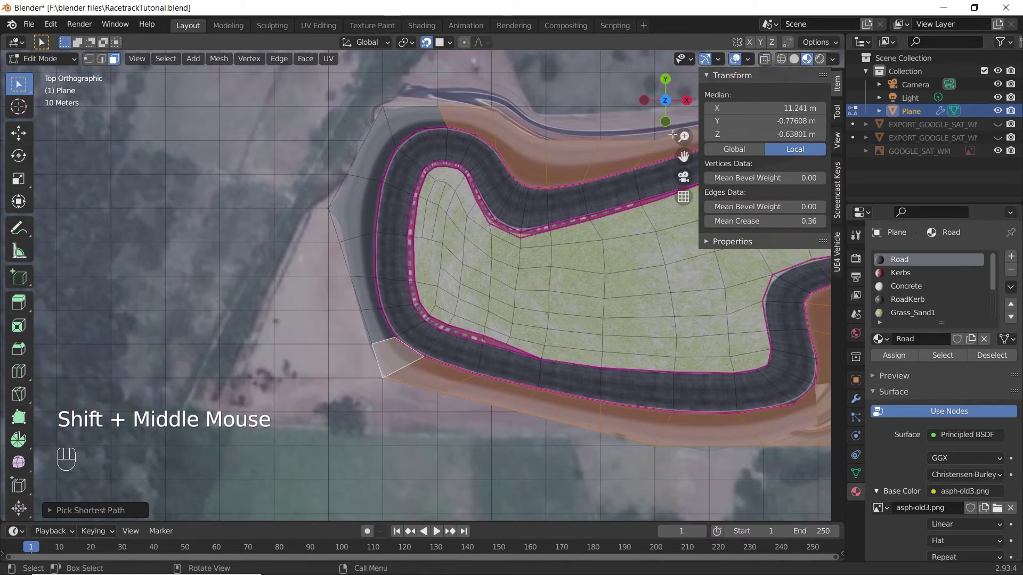
# Show the mesh in solid shading and extend the face selection up the western strip and over the northwestern bend
pyautogui.click(794, 58)
pyautogui.keyDown('ctrl'); pyautogui.click(350, 199); pyautogui.keyUp('ctrl')
pyautogui.keyDown('ctrl'); pyautogui.click(406, 133); pyautogui.keyUp('ctrl')
pyautogui.scroll(-2, 562, 261)
pyautogui.keyDown('shift'); pyautogui.moveTo(562, 261); pyautogui.dragTo(321, 272, button='middle'); pyautogui.keyUp('shift')
pyautogui.scroll(-4, 989, 283)
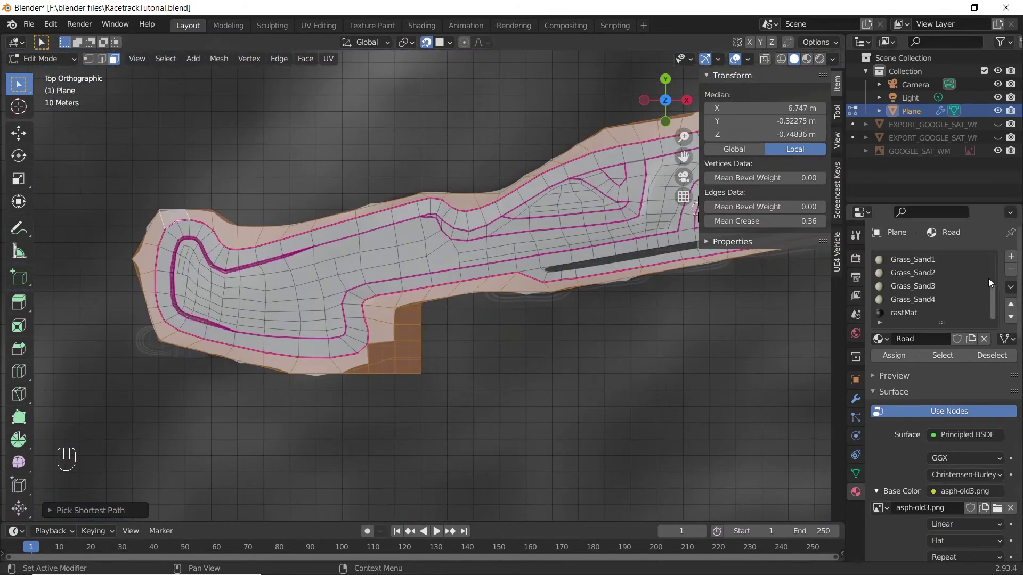
# Add a material slot with a new material named Grass_Sand5, and show the mesh from the top in the Shading workspace
pyautogui.click(1010, 258)
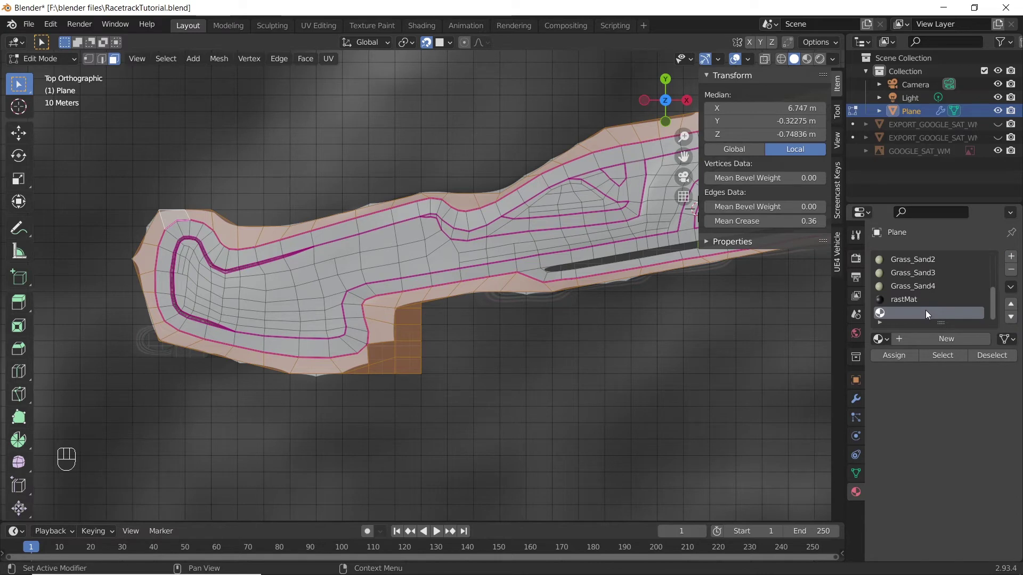
pyautogui.click(939, 338)
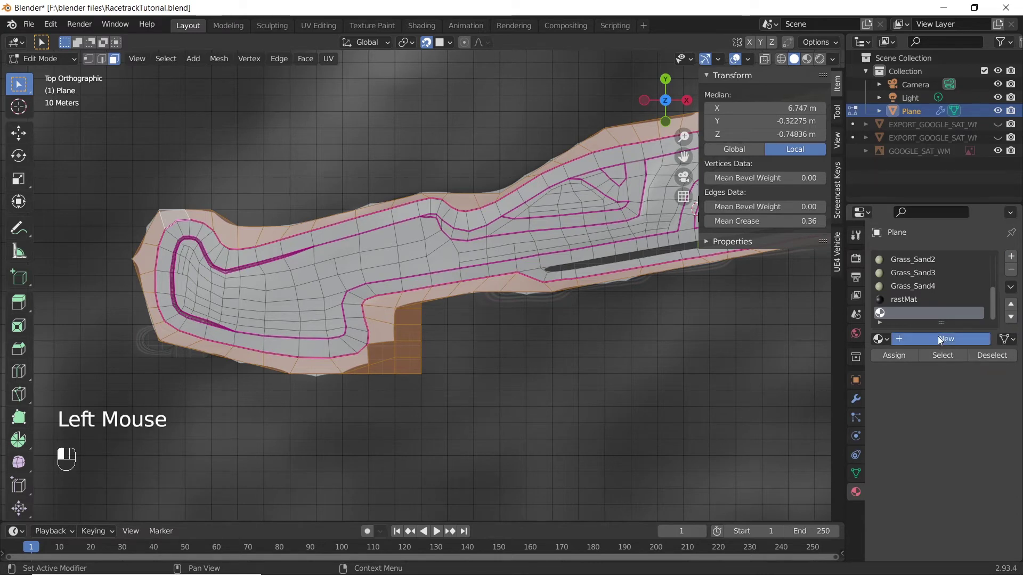
pyautogui.click(423, 24)
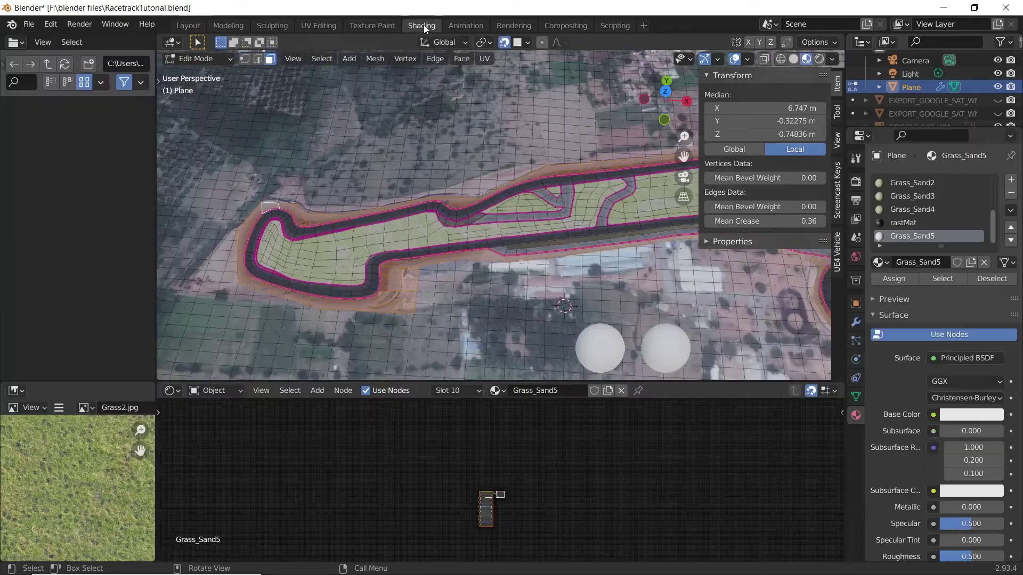
pyautogui.press('KP_7')
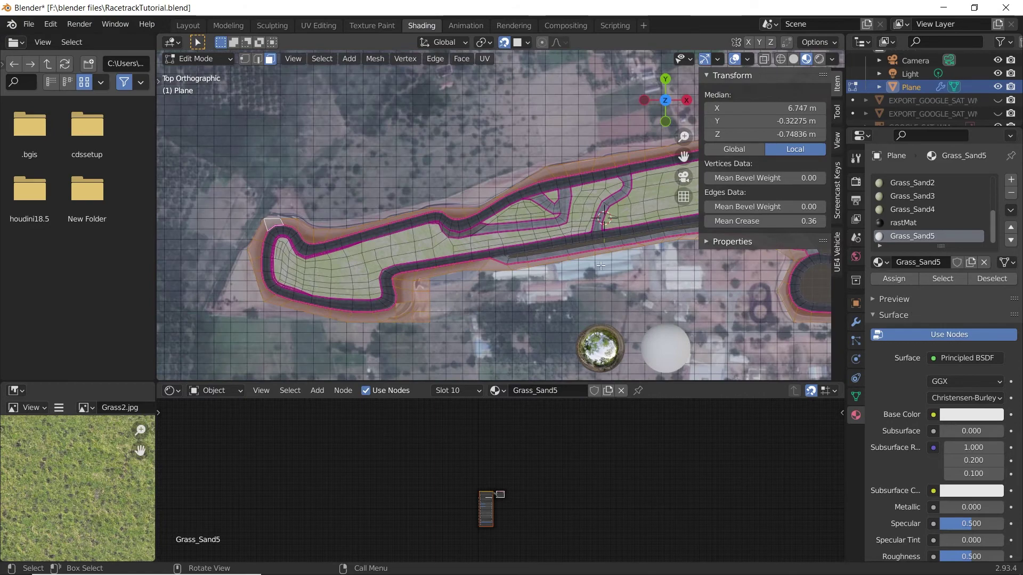
pyautogui.moveTo(668, 258); pyautogui.dragTo(431, 234, button='middle')
pyautogui.press('KP_7')
pyautogui.scroll(2, 533, 494)
# Copy the whole node setup of Grass_Sand4 into Grass_Sand5 in place of its default nodes
pyautogui.click(910, 210)
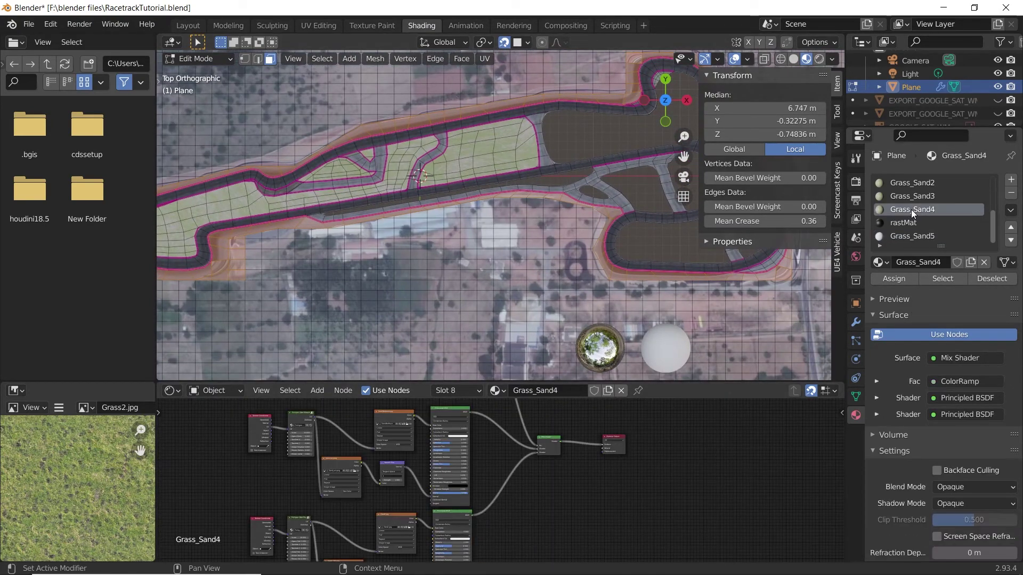
pyautogui.scroll(-4, 607, 464)
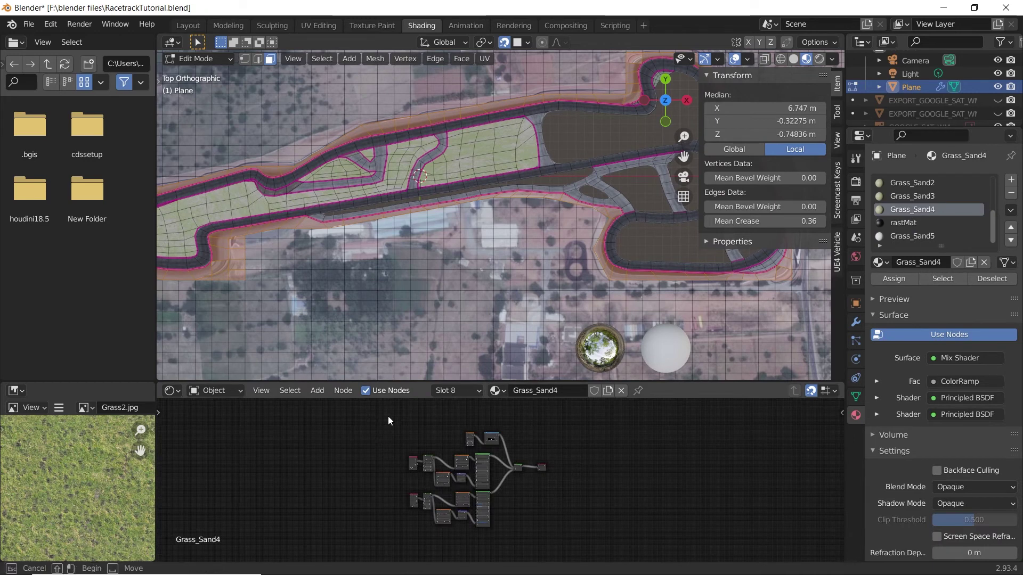
pyautogui.moveTo(388, 416); pyautogui.dragTo(569, 533)
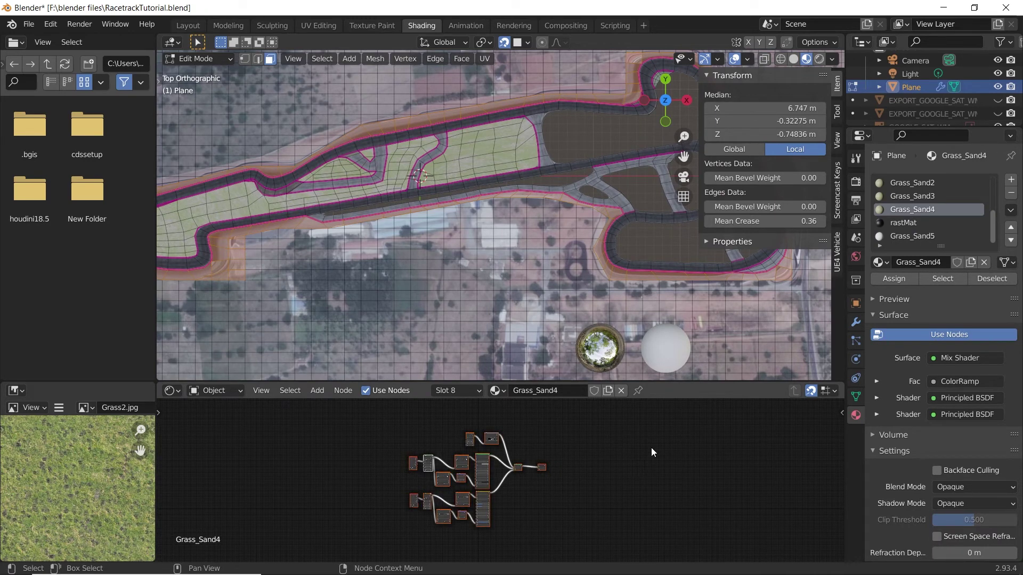
pyautogui.click(917, 235)
pyautogui.press('Delete')
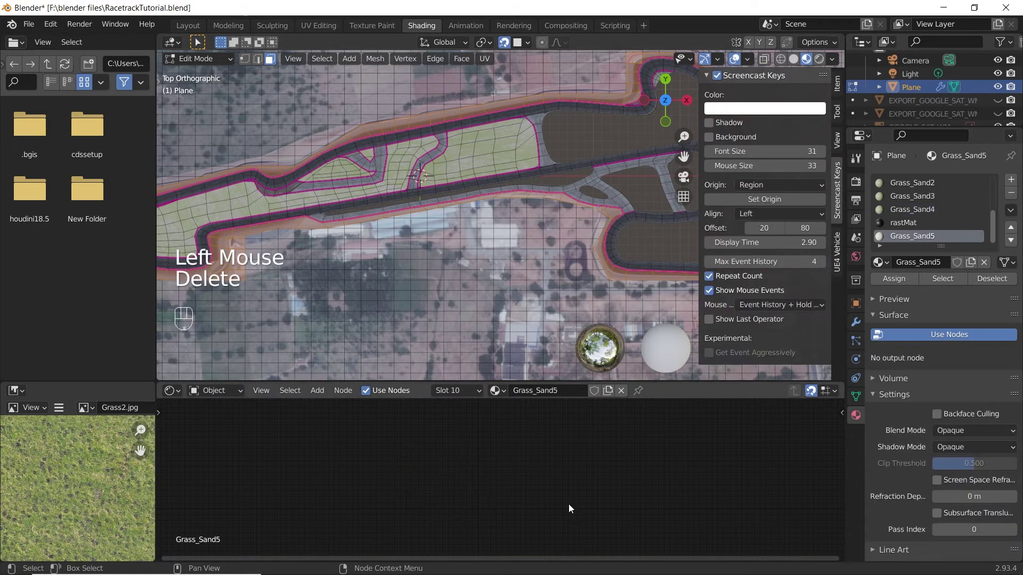
pyautogui.hotkey('ctrl', 'v')
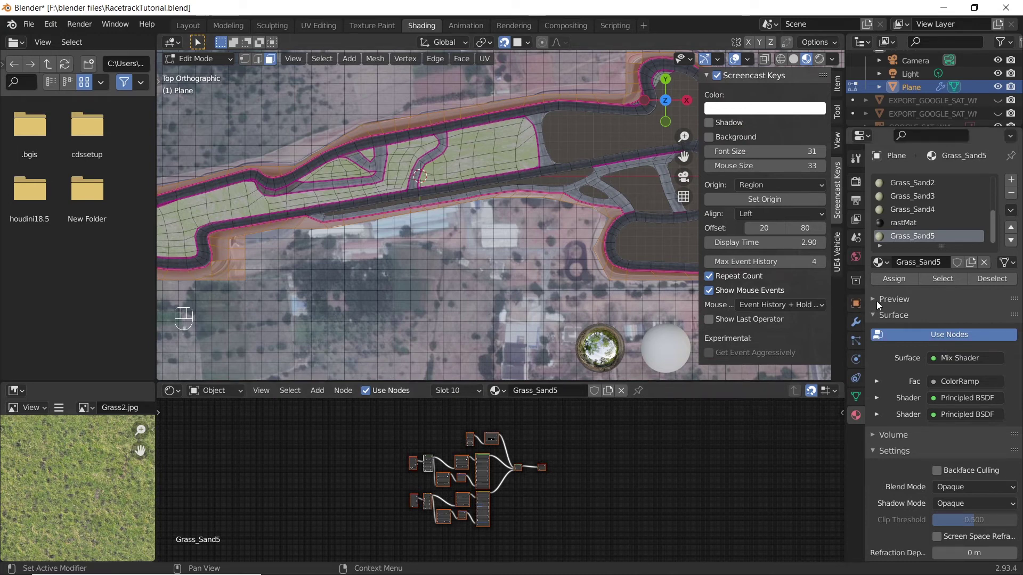
# Assign the Grass_Sand5 material to the selected strip faces and inspect the grass along the track's outer edge
pyautogui.click(889, 277)
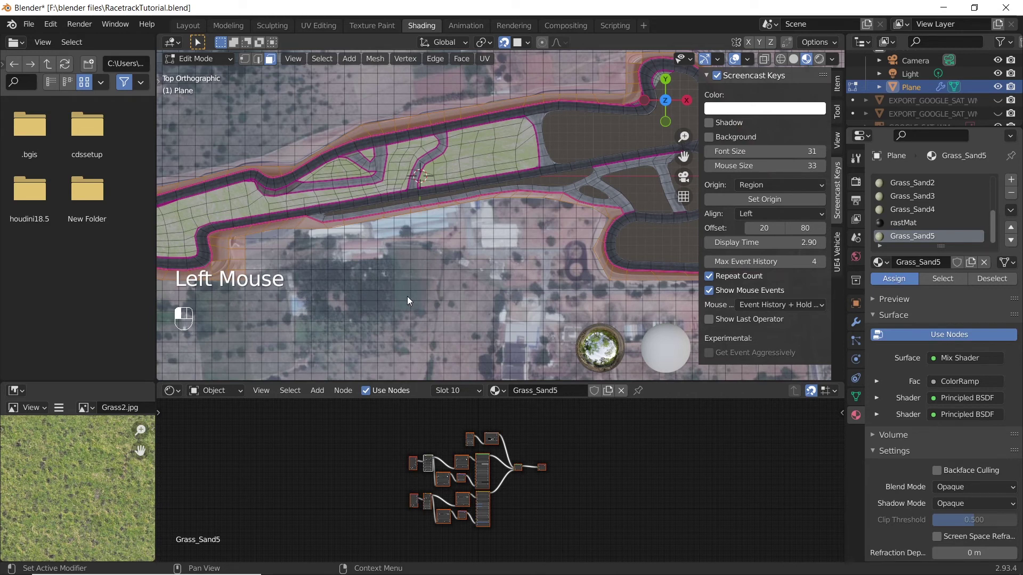
pyautogui.keyDown('shift'); pyautogui.middleClick(369, 289); pyautogui.keyUp('shift')
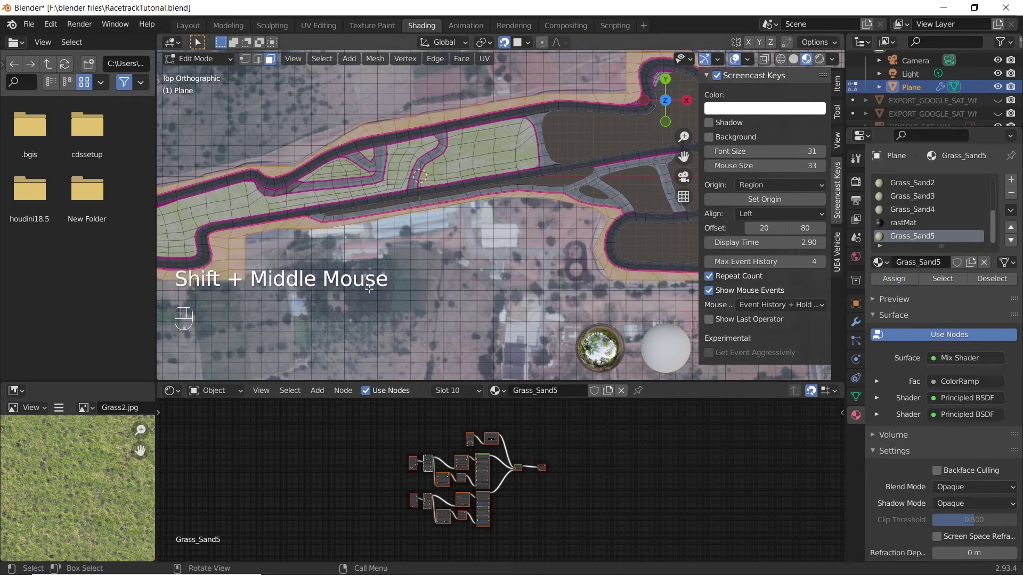
pyautogui.keyDown('shift'); pyautogui.moveTo(385, 293); pyautogui.dragTo(551, 243, button='middle'); pyautogui.keyUp('shift')
pyautogui.scroll(3, 528, 277)
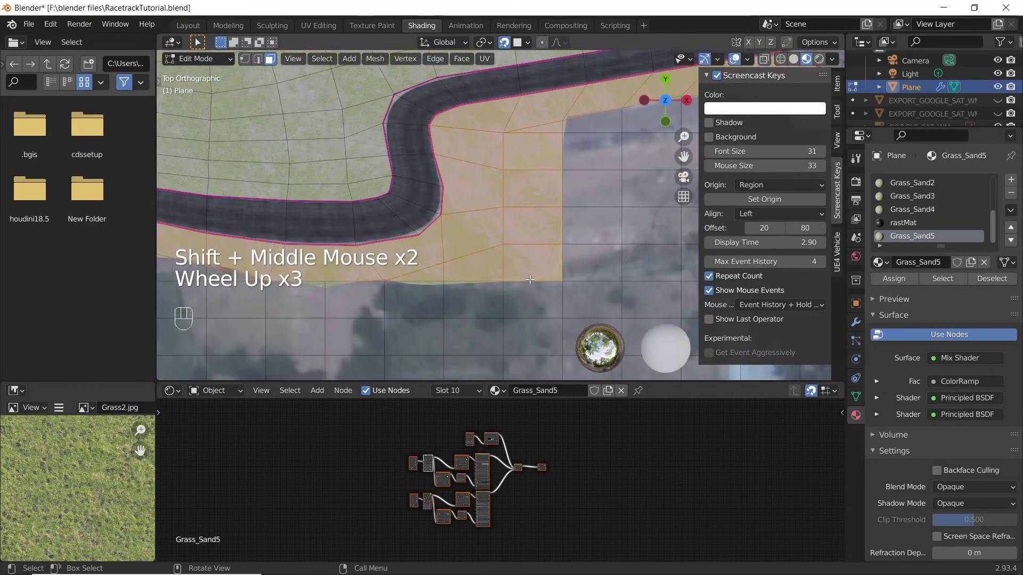
pyautogui.scroll(-2, 529, 284)
pyautogui.keyDown('shift'); pyautogui.moveTo(516, 284); pyautogui.dragTo(314, 334, button='middle'); pyautogui.keyUp('shift')
pyautogui.moveTo(548, 245)
pyautogui.keyDown('shift'); pyautogui.mouseDown(button='middle')
pyautogui.moveTo(417, 292)
pyautogui.moveTo(543, 274)
pyautogui.moveTo(458, 286)
pyautogui.moveTo(534, 244)
pyautogui.mouseUp(button='middle'); pyautogui.keyUp('shift')
pyautogui.scroll(-2, 419, 290)
pyautogui.scroll(3, 435, 290)
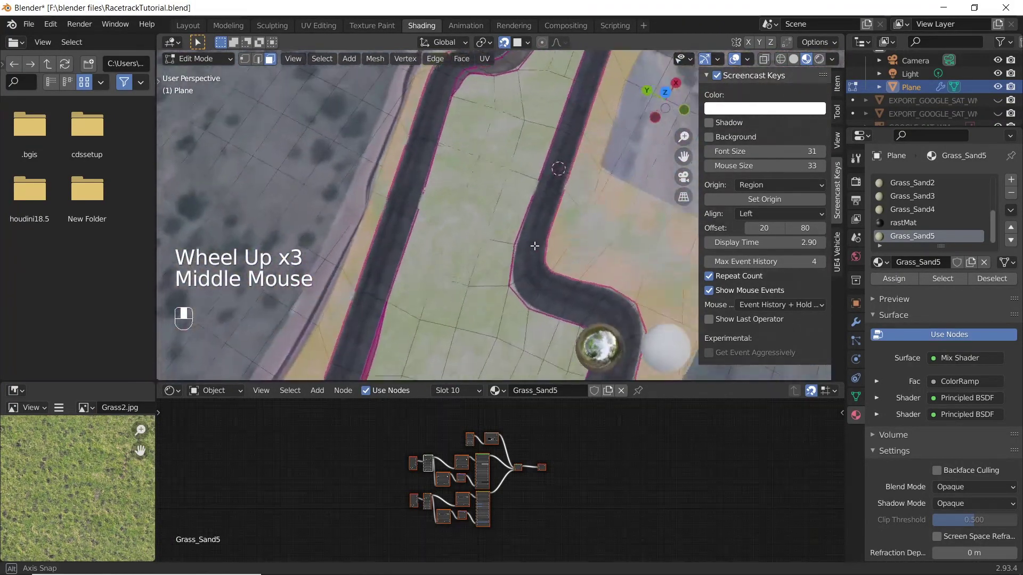
# Add the band of satellite terrain faces north of the racetrack to the face selection
pyautogui.keyDown('shift'); pyautogui.moveTo(394, 154); pyautogui.dragTo(645, 232); pyautogui.keyUp('shift')
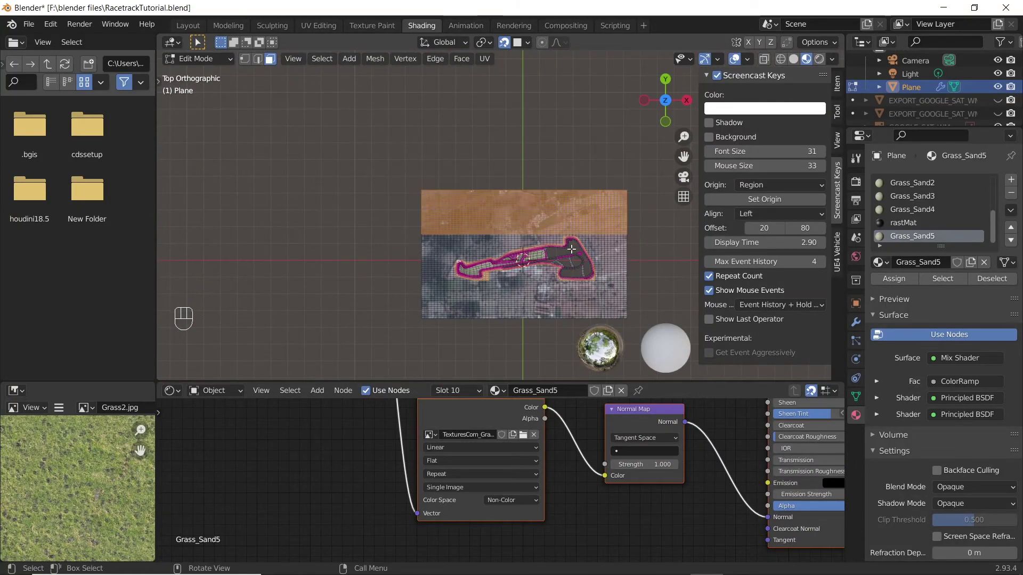
pyautogui.scroll(4, 559, 285)
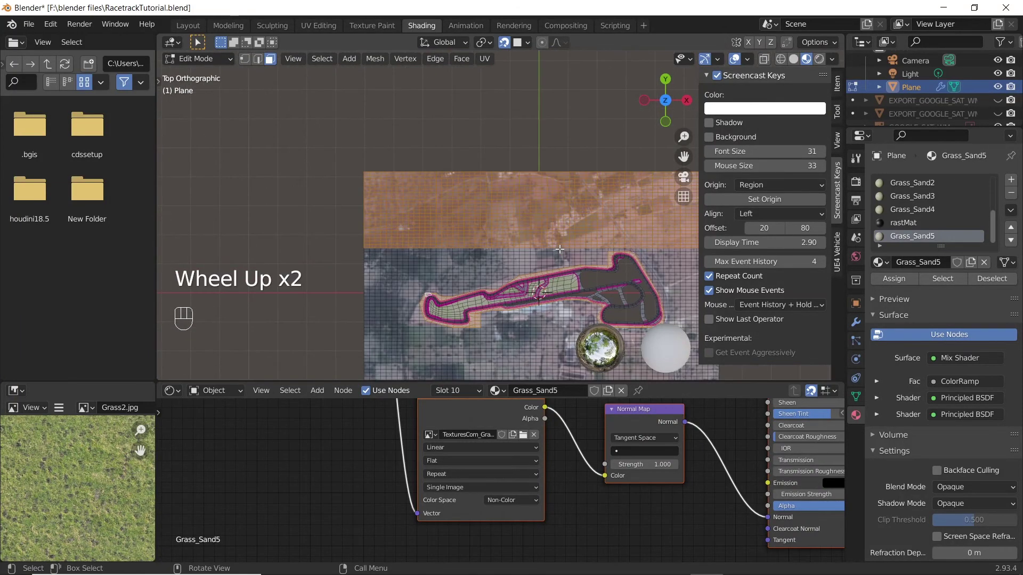
pyautogui.keyDown('shift'); pyautogui.moveTo(559, 284); pyautogui.dragTo(435, 209, button='middle'); pyautogui.keyUp('shift')
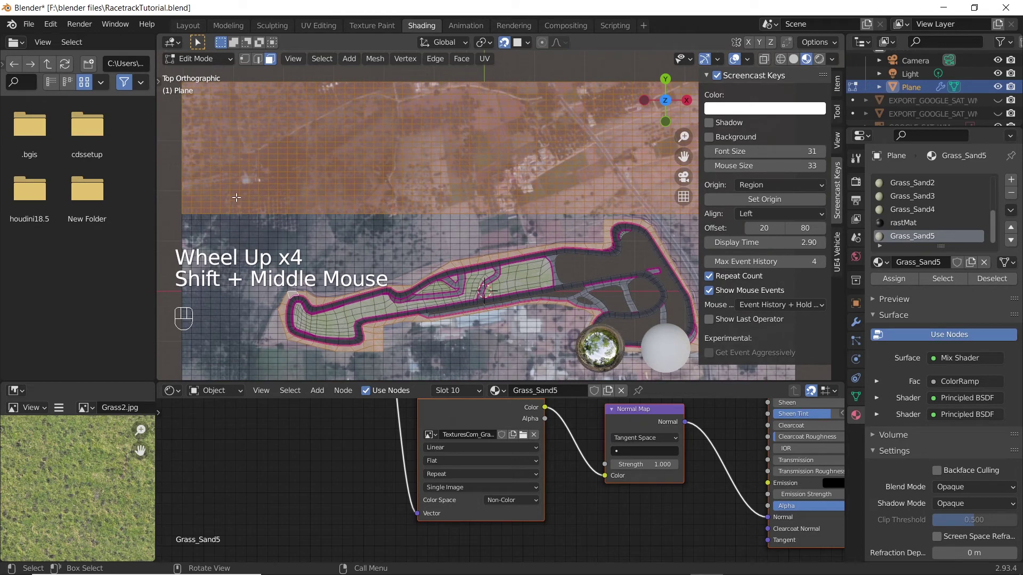
# Extend the face selection over the remaining satellite terrain on all sides of the racetrack
pyautogui.keyDown('shift'); pyautogui.moveTo(174, 190); pyautogui.dragTo(594, 238); pyautogui.keyUp('shift')
pyautogui.keyDown('shift'); pyautogui.moveTo(486, 238); pyautogui.dragTo(641, 156, button='middle'); pyautogui.keyUp('shift')
pyautogui.keyDown('shift'); pyautogui.moveTo(311, 163); pyautogui.dragTo(588, 199); pyautogui.keyUp('shift')
pyautogui.keyDown('shift'); pyautogui.moveTo(583, 162); pyautogui.dragTo(639, 187); pyautogui.keyUp('shift')
pyautogui.keyDown('shift'); pyautogui.moveTo(639, 188); pyautogui.dragTo(506, 186, button='middle'); pyautogui.keyUp('shift')
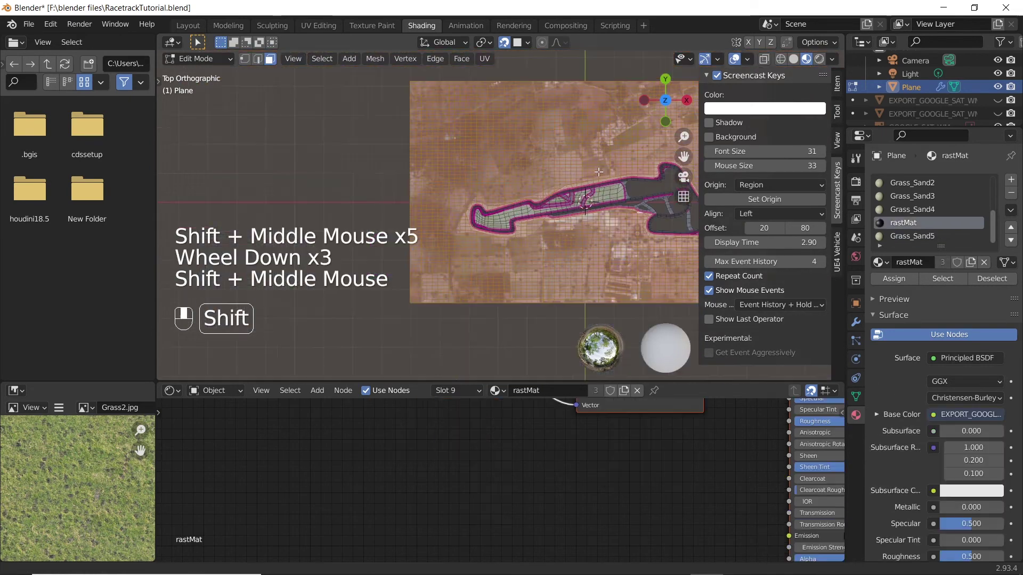
pyautogui.keyDown('shift'); pyautogui.moveTo(603, 164); pyautogui.dragTo(443, 213, button='middle'); pyautogui.keyUp('shift')
pyautogui.scroll(1, 443, 213)
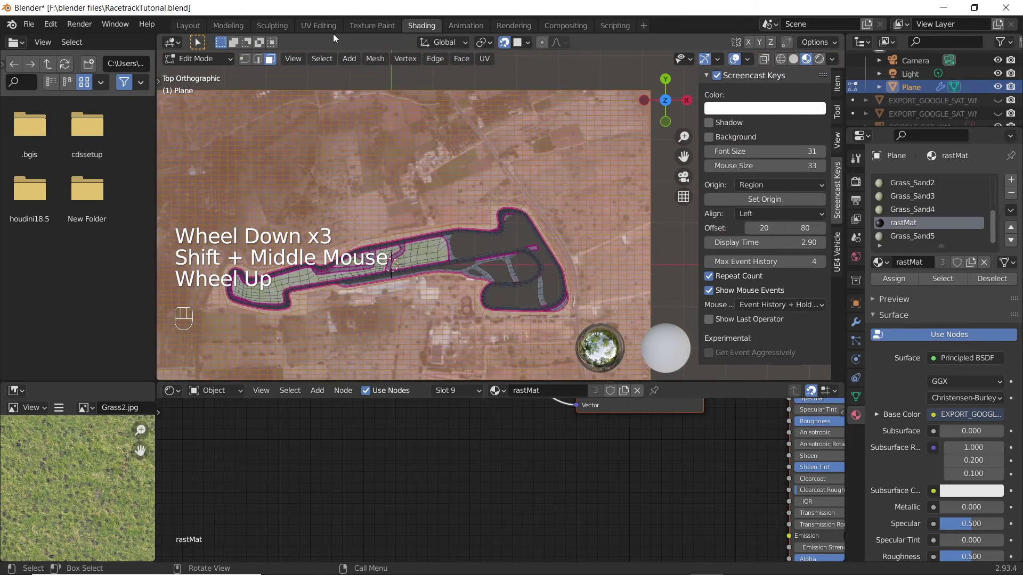
# Open the UV mapping options for the selected terrain and strip faces in the UV Editing workspace
pyautogui.click(322, 27)
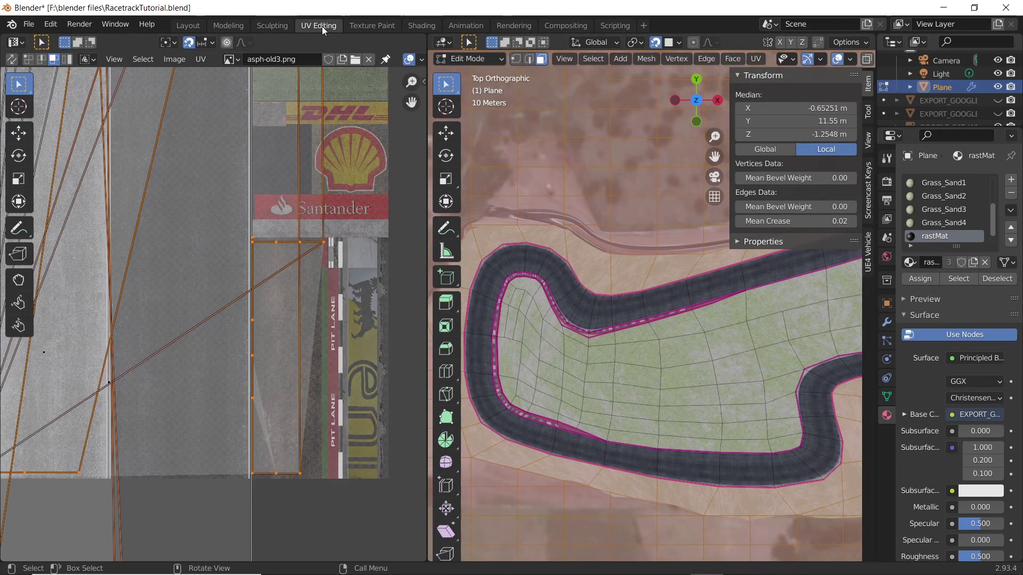
pyautogui.scroll(-1, 512, 200)
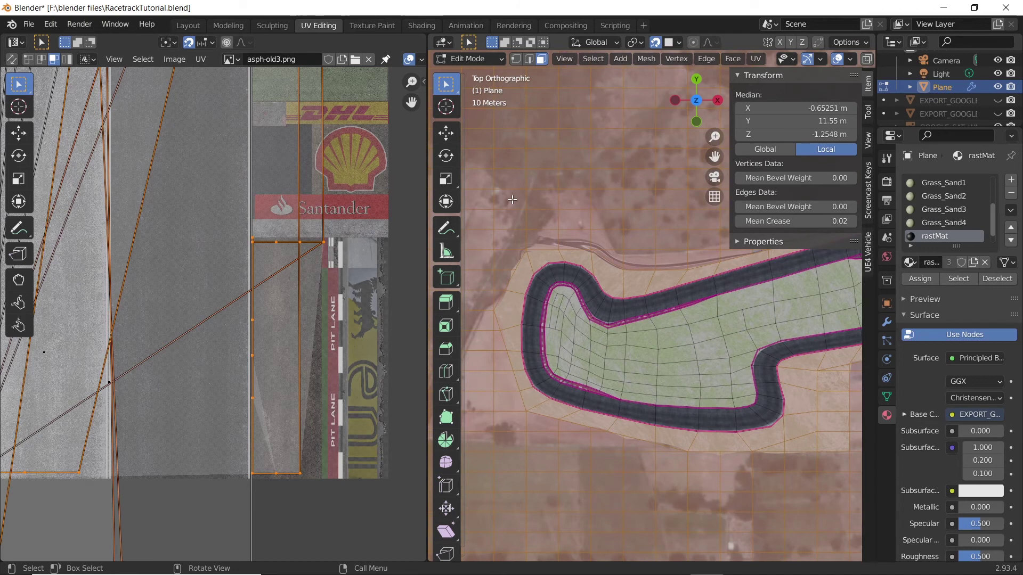
pyautogui.press('u')
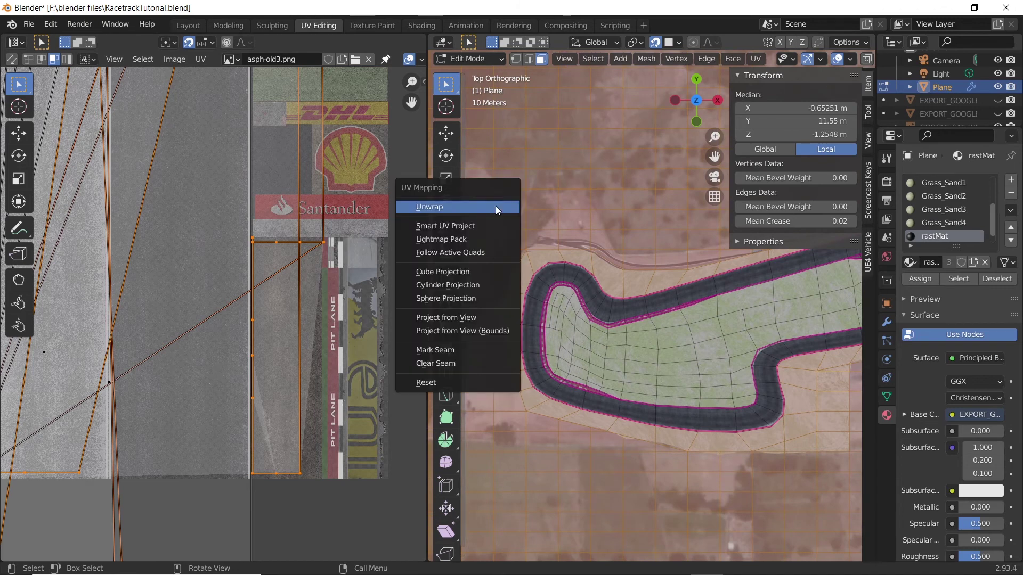